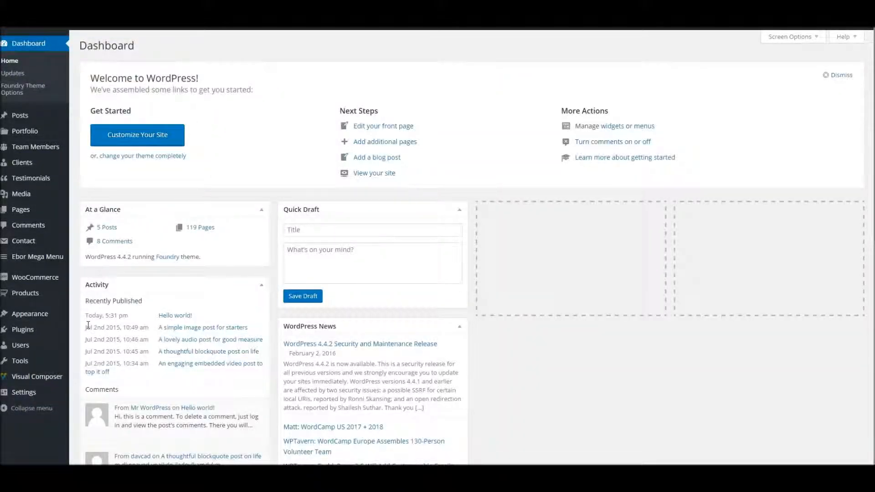
- Search the plugin directory for "wp smush" and activate the WP Smush plugin from the installed plugins
{"action": "mouse_move", "coordinate": [27, 331]}
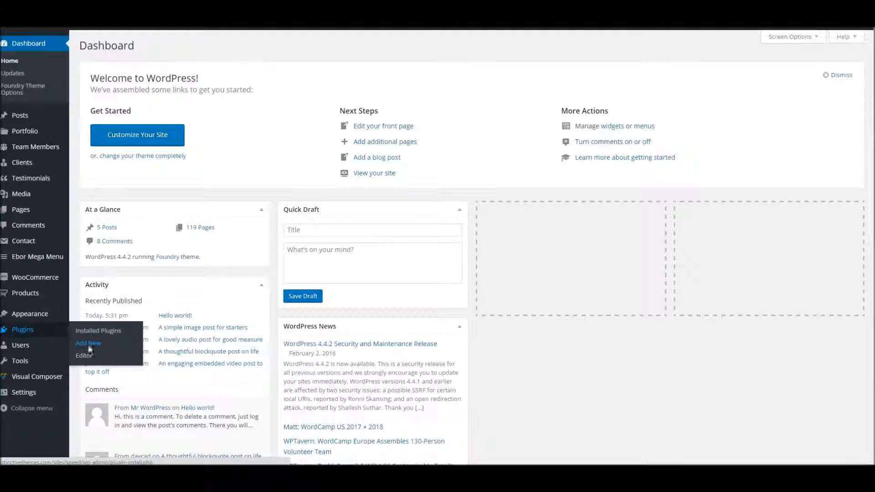
{"action": "left_click", "coordinate": [90, 345]}
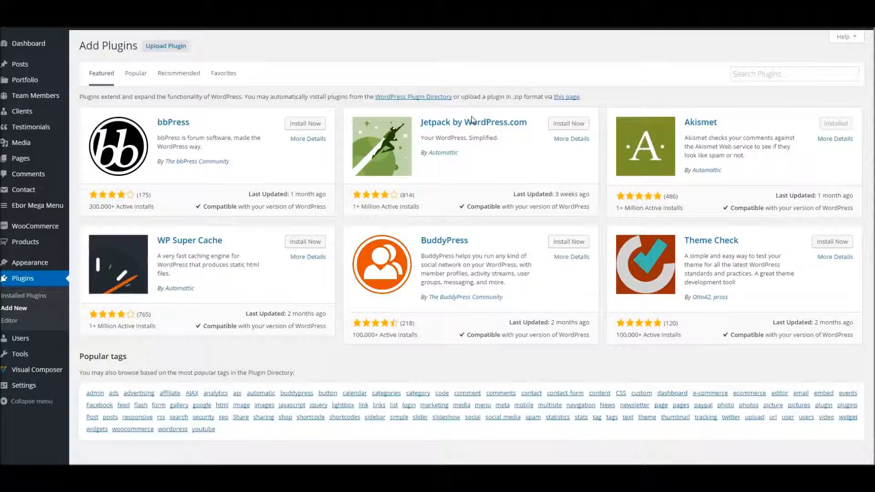
{"action": "left_click", "coordinate": [736, 73]}
{"action": "type", "text": "wp smush"}
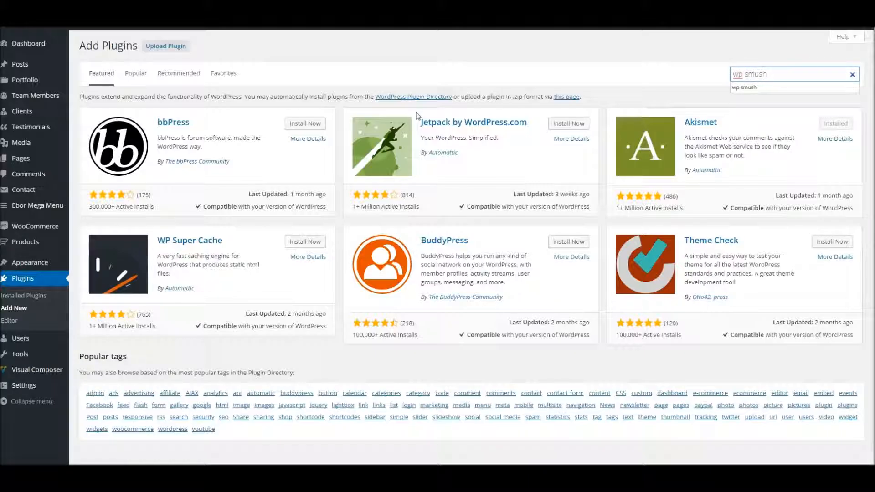
{"action": "key", "text": "Return"}
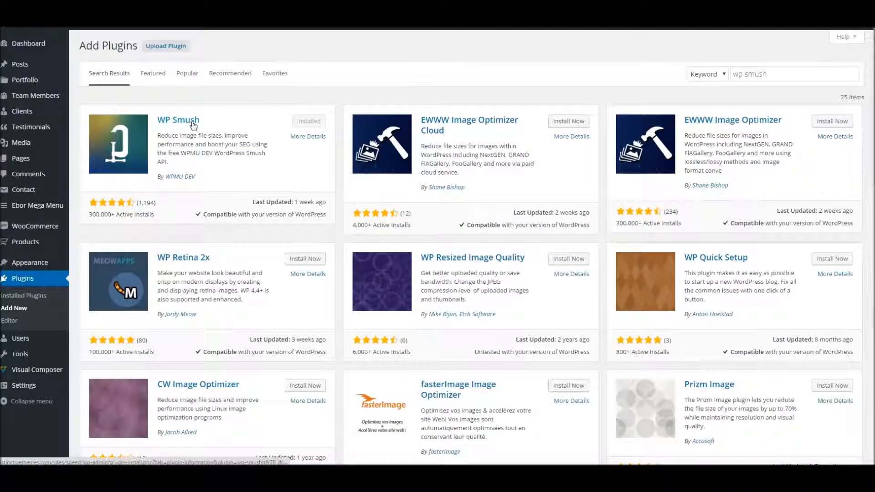
{"action": "left_click", "coordinate": [23, 294]}
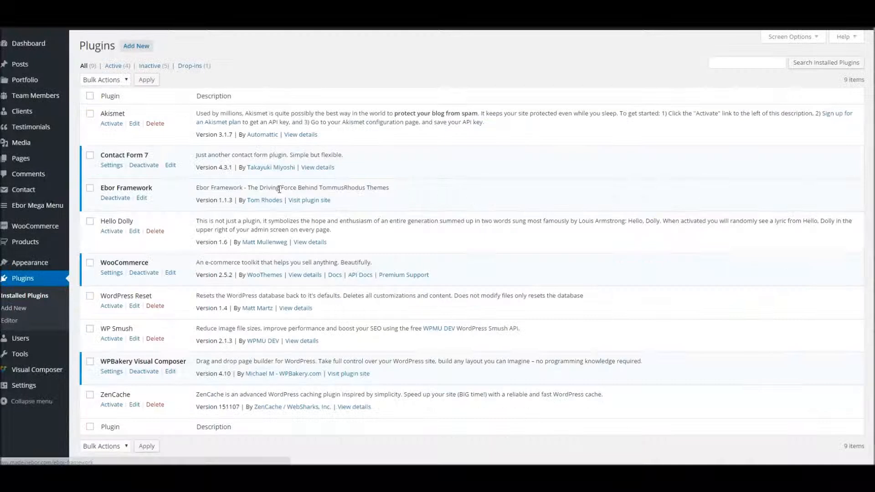
{"action": "left_click", "coordinate": [112, 338]}
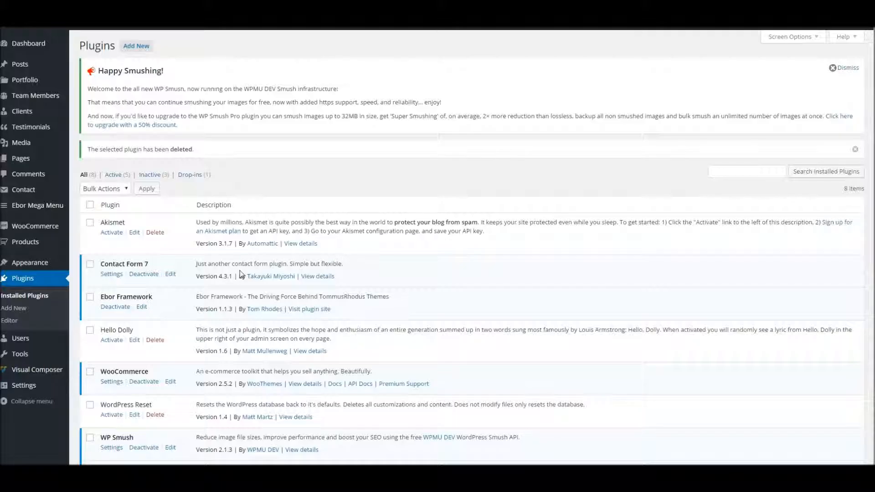
- Start a bulk smush of 50 media library attachments with WP Smush
{"action": "mouse_move", "coordinate": [28, 142]}
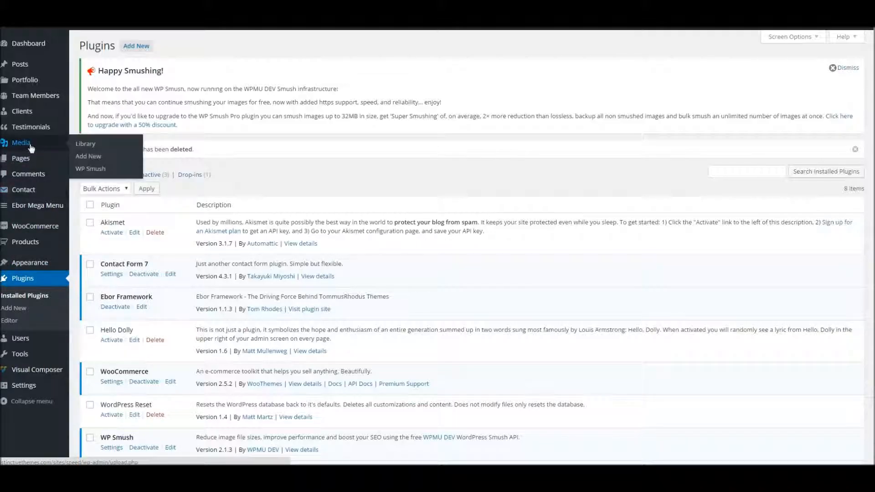
{"action": "left_click", "coordinate": [90, 170]}
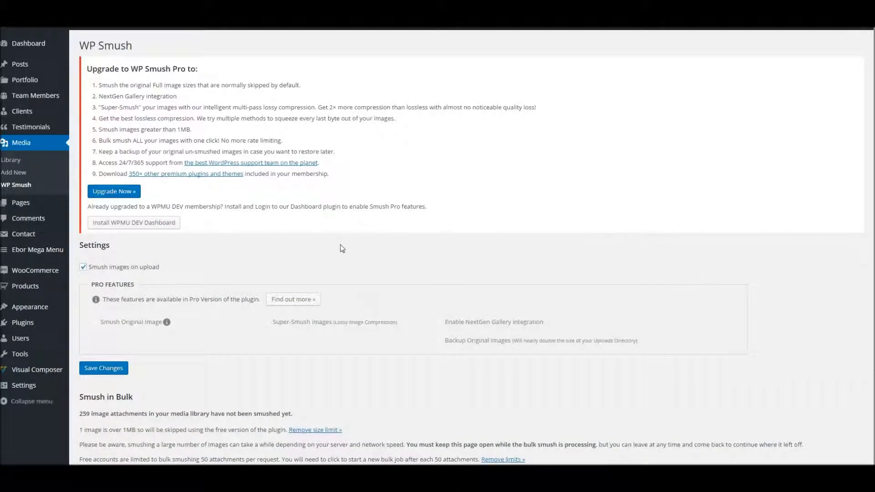
{"action": "scroll", "coordinate": [346, 246], "scroll_direction": "down", "scroll_amount": 3}
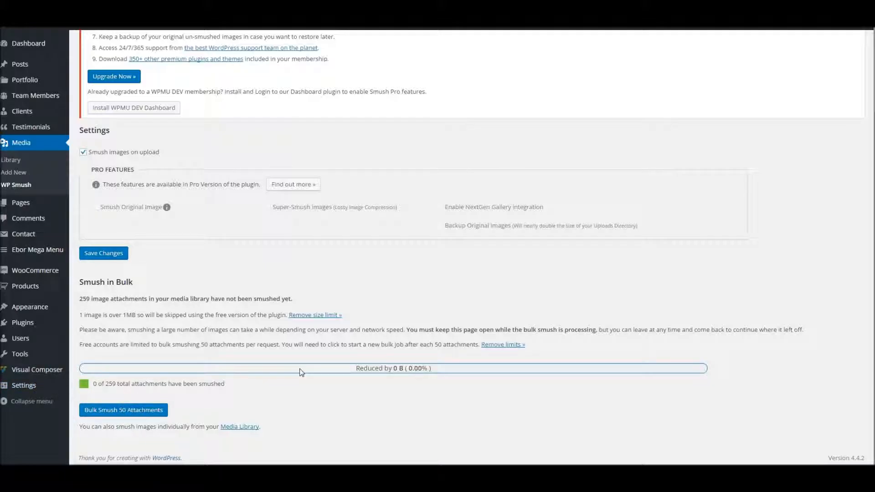
{"action": "left_click", "coordinate": [145, 412]}
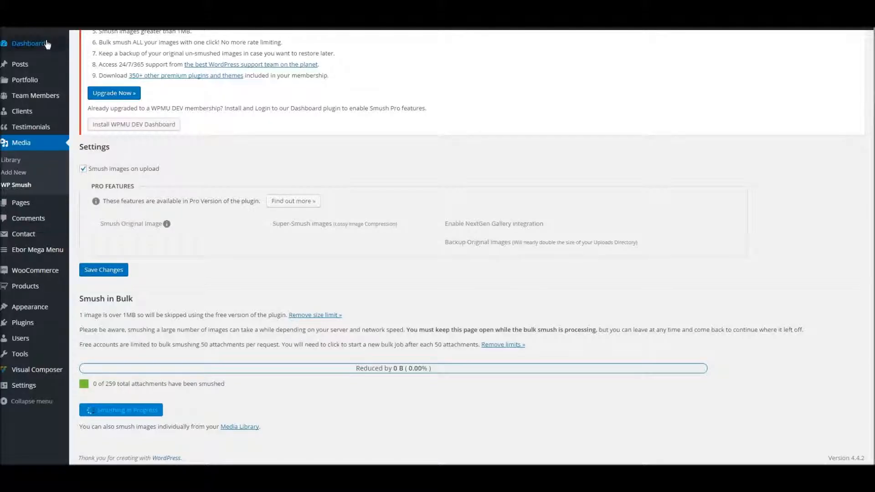
- Open the installed plugins page in a separate browser tab, keeping the WP Smush page open
{"action": "mouse_move", "coordinate": [47, 25]}
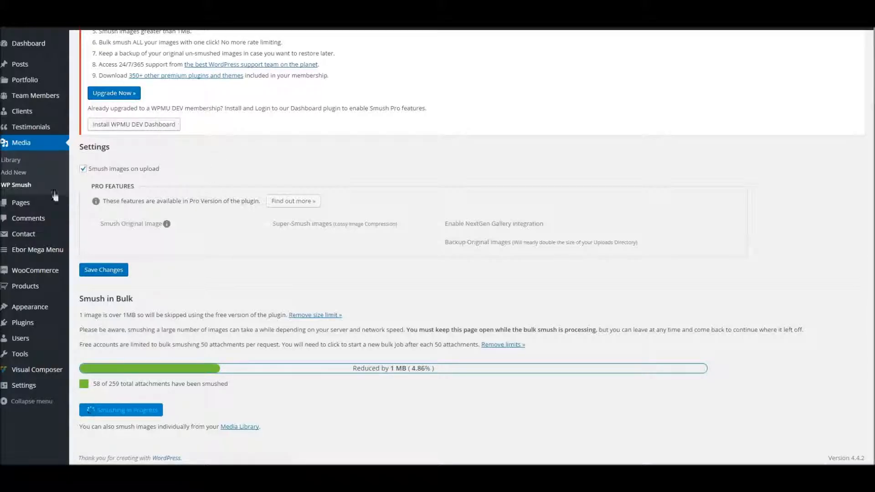
{"action": "right_click", "coordinate": [36, 328]}
{"action": "left_click", "coordinate": [61, 335]}
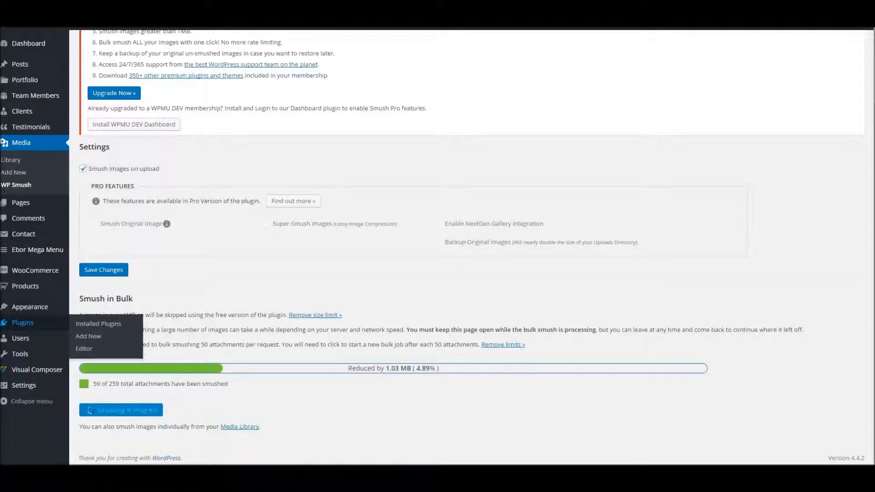
{"action": "left_click", "coordinate": [204, 3]}
{"action": "right_click", "coordinate": [205, 2]}
{"action": "left_click", "coordinate": [224, 22]}
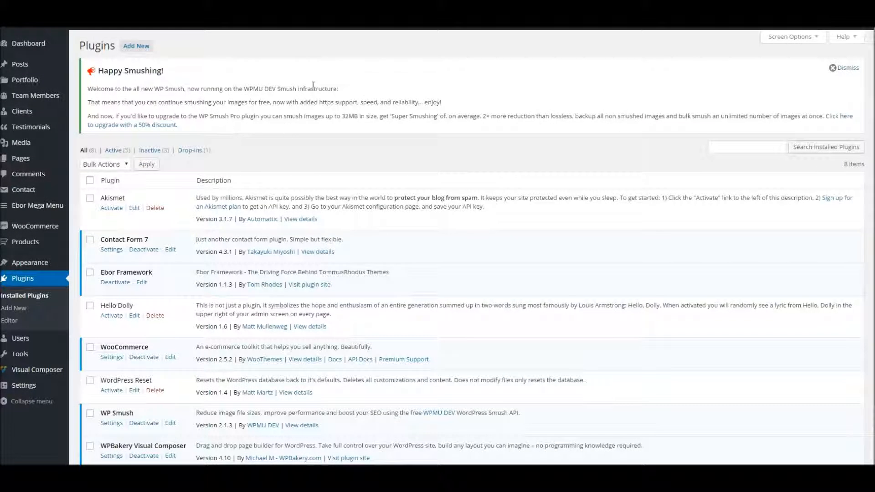
- Search for new plugins to add with the keyword "optimize"
{"action": "left_click", "coordinate": [136, 46]}
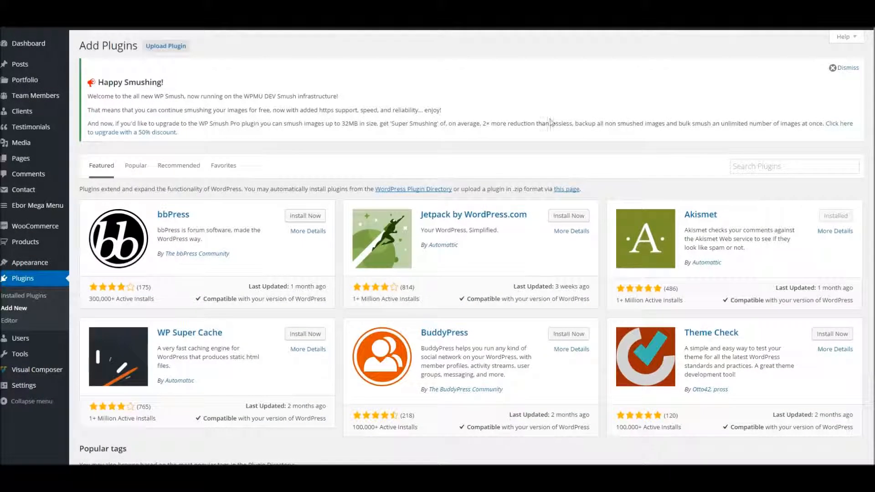
{"action": "left_click", "coordinate": [748, 163]}
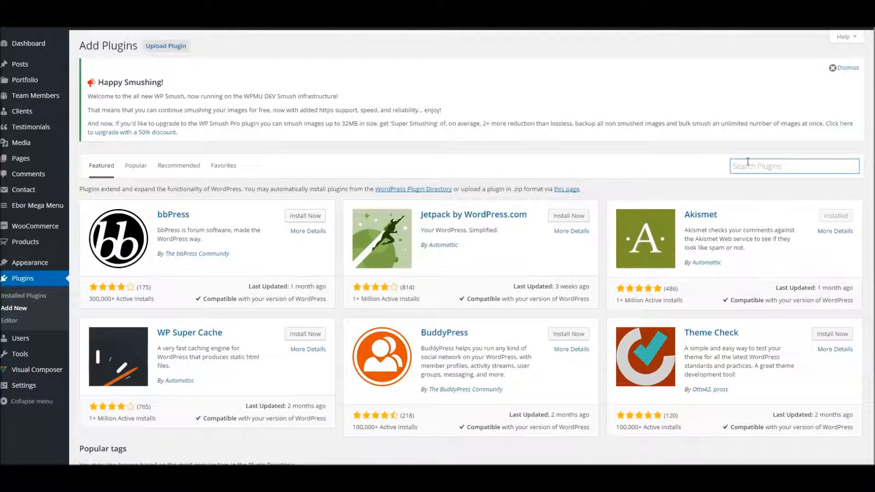
{"action": "type", "text": "optimi"}
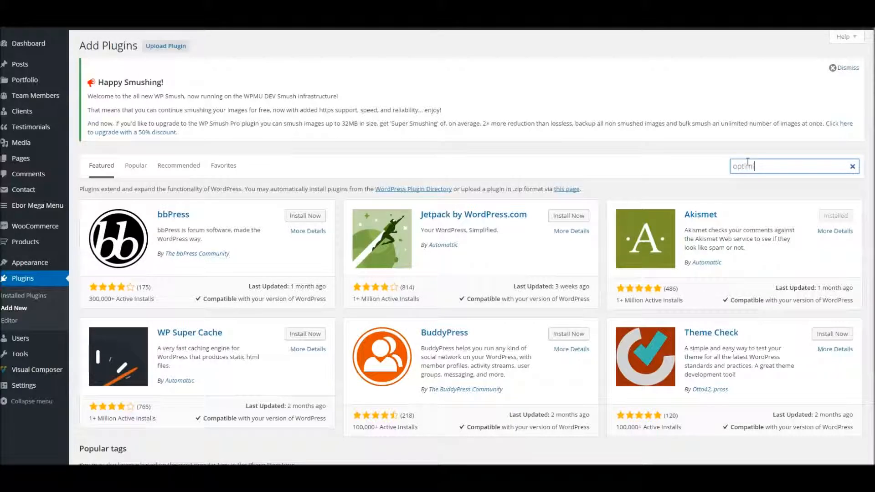
{"action": "type", "text": "ze"}
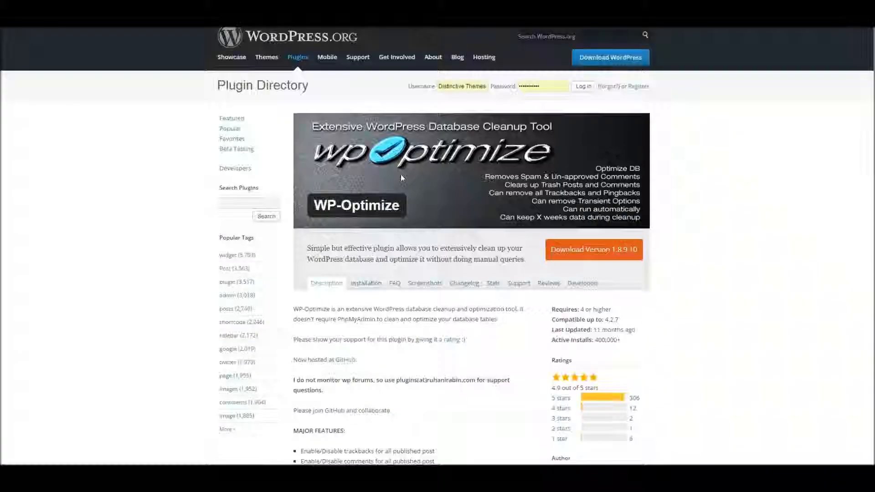
- Copy the plugin name WP-Optimize from its page in the WordPress.org plugin directory
{"action": "left_click_drag", "start_coordinate": [401, 205], "coordinate": [322, 203]}
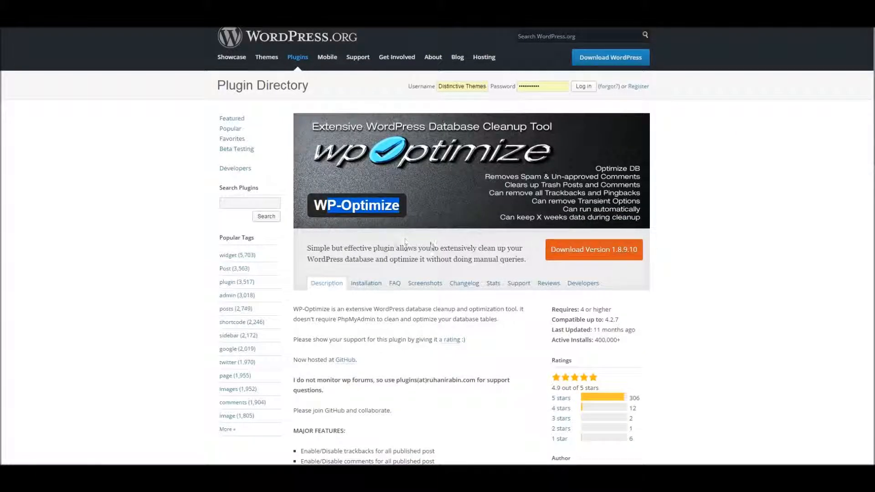
{"action": "left_click_drag", "start_coordinate": [400, 206], "coordinate": [315, 206]}
{"action": "key", "text": "ctrl+c"}
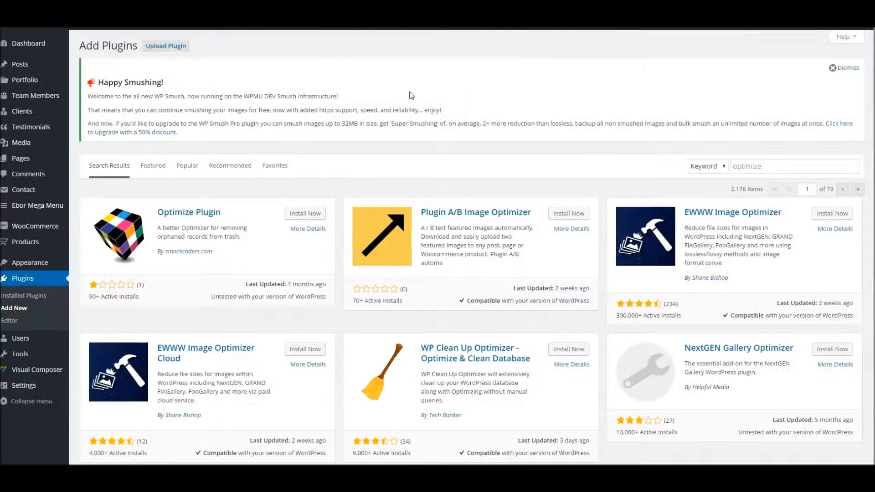
- Replace the plugin search keyword with the copied name WP-Optimize, and install and activate that plugin
{"action": "double_click", "coordinate": [746, 166]}
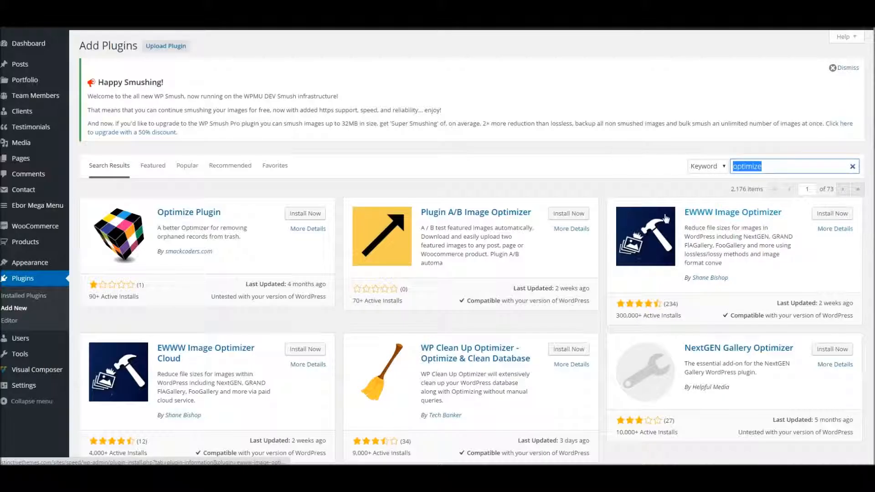
{"action": "key", "text": "ctrl+v"}
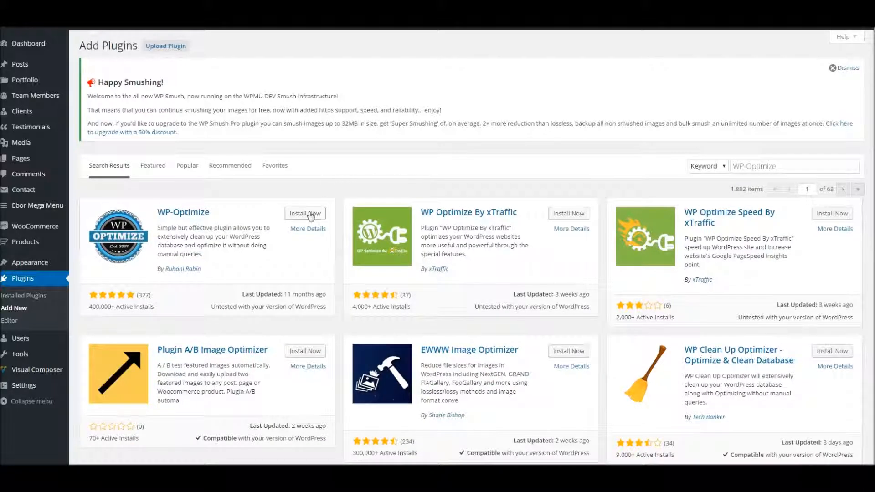
{"action": "left_click", "coordinate": [310, 215]}
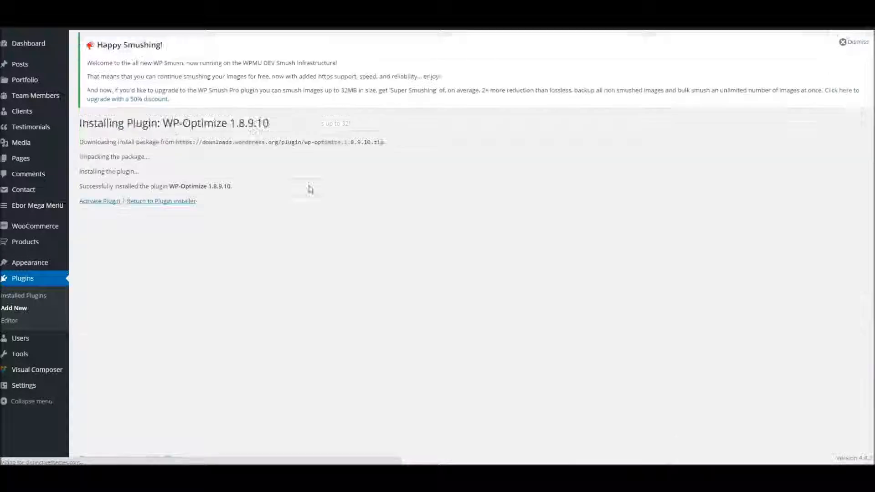
{"action": "left_click", "coordinate": [100, 202]}
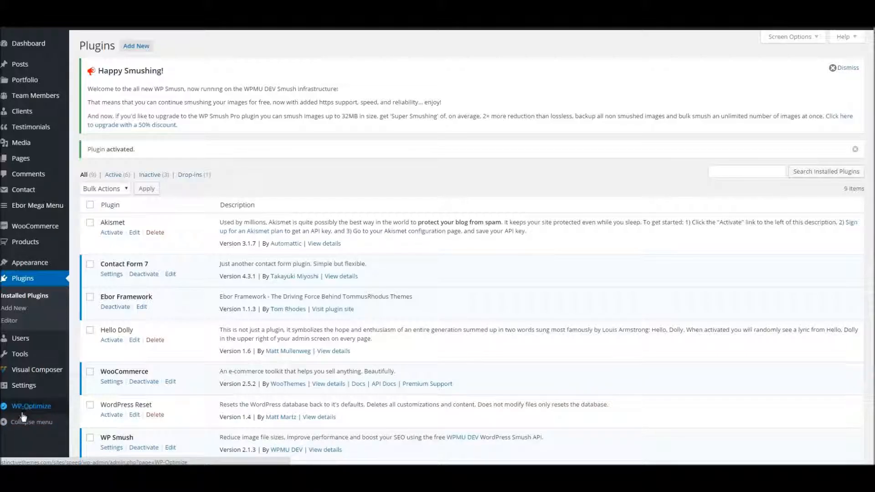
- Add transient options, pingbacks and trackbacks to the WP-Optimize clean-up and process the database optimization
{"action": "left_click", "coordinate": [26, 412]}
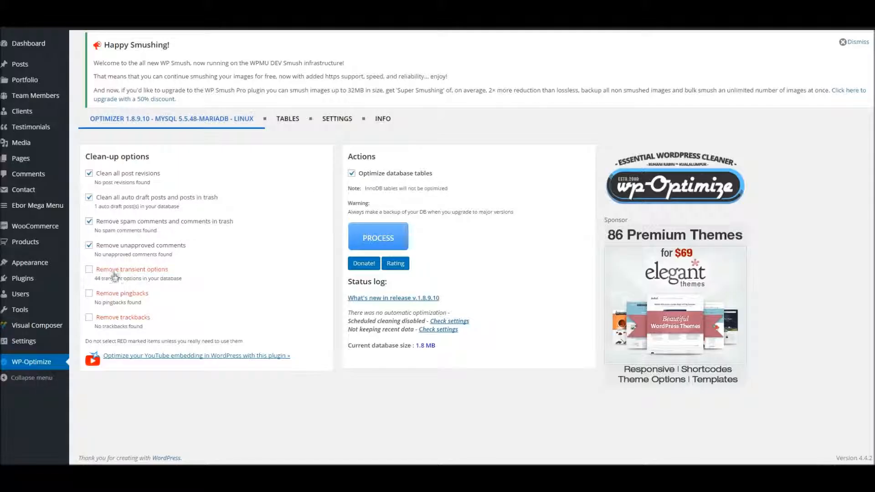
{"action": "left_click", "coordinate": [89, 270]}
{"action": "left_click", "coordinate": [89, 294]}
{"action": "left_click", "coordinate": [89, 318]}
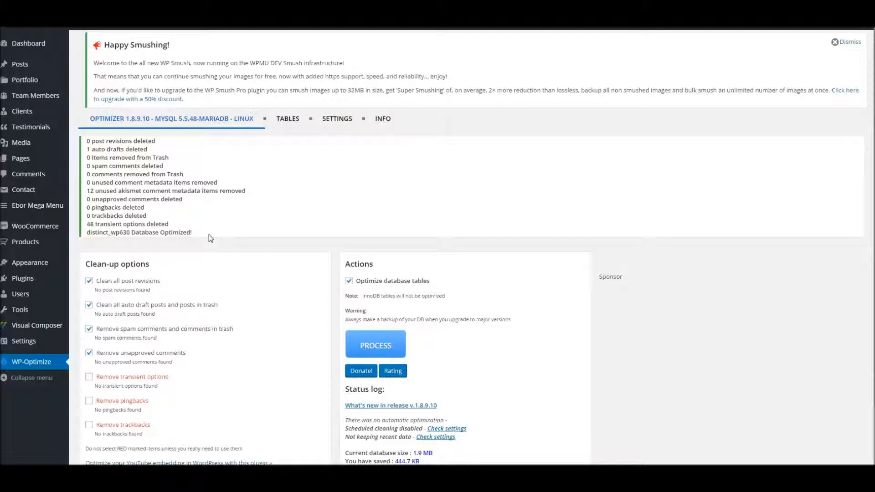
{"action": "scroll", "coordinate": [238, 275], "scroll_direction": "down", "scroll_amount": 2}
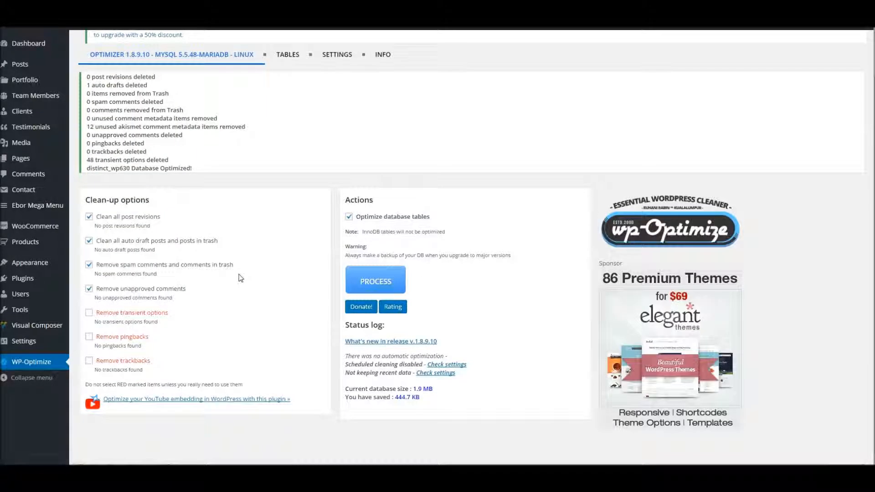
{"action": "scroll", "coordinate": [240, 278], "scroll_direction": "up", "scroll_amount": 2}
{"action": "scroll", "coordinate": [254, 277], "scroll_direction": "down", "scroll_amount": 2}
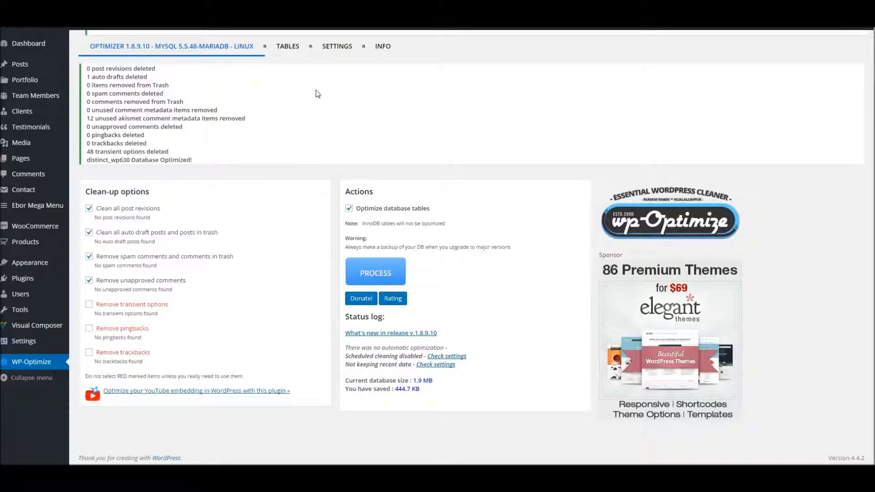
- Enable scheduled clean-up and optimization in the WP-Optimize settings, with the schedule type set to every week
{"action": "left_click", "coordinate": [336, 49]}
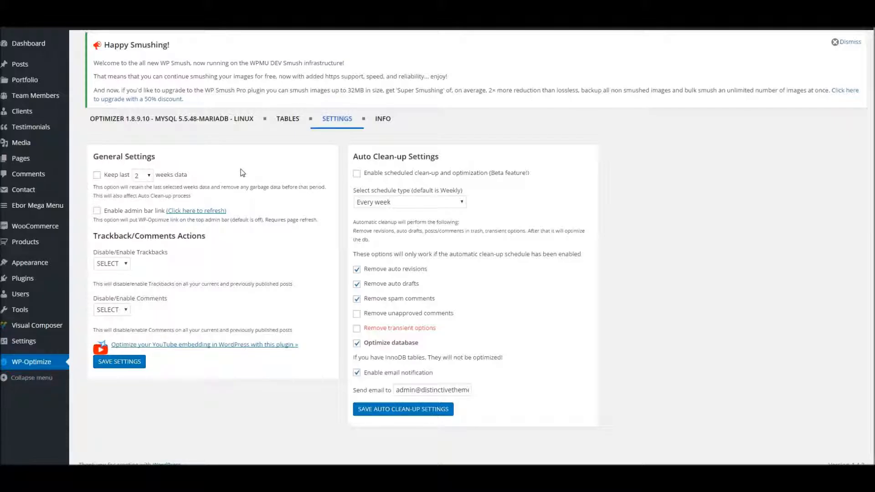
{"action": "left_click", "coordinate": [357, 174]}
{"action": "left_click", "coordinate": [376, 202]}
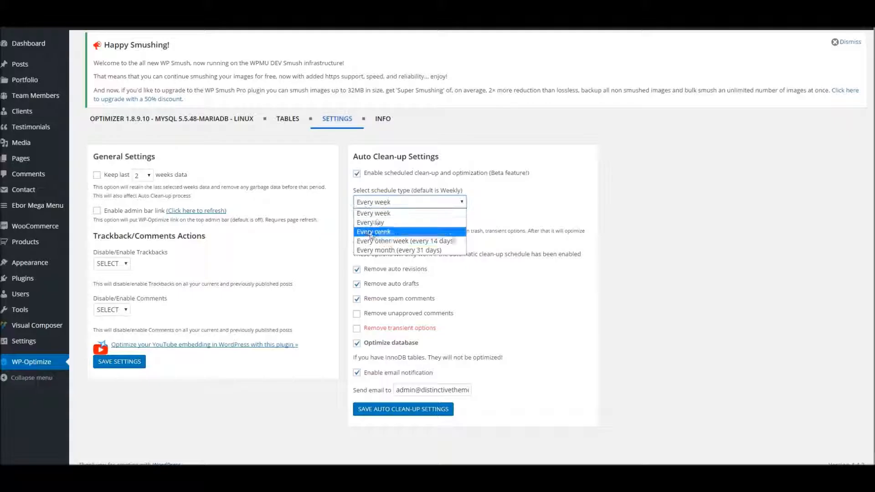
{"action": "left_click", "coordinate": [348, 162]}
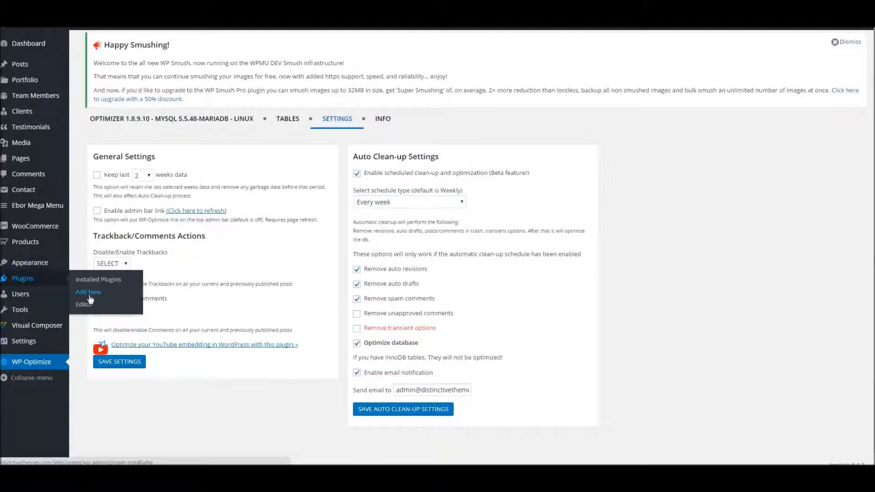
- Search for new plugins with the keyword "zencache" and install the Zen Cache plugin
{"action": "left_click", "coordinate": [89, 291]}
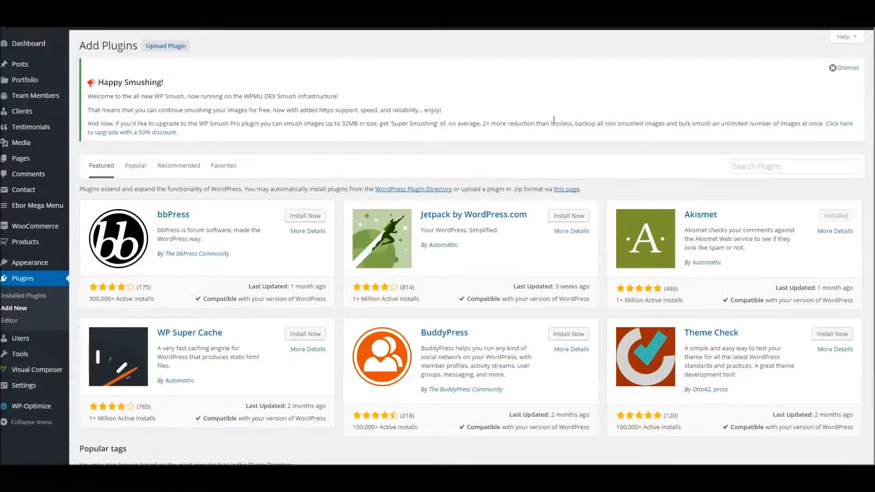
{"action": "left_click", "coordinate": [750, 167]}
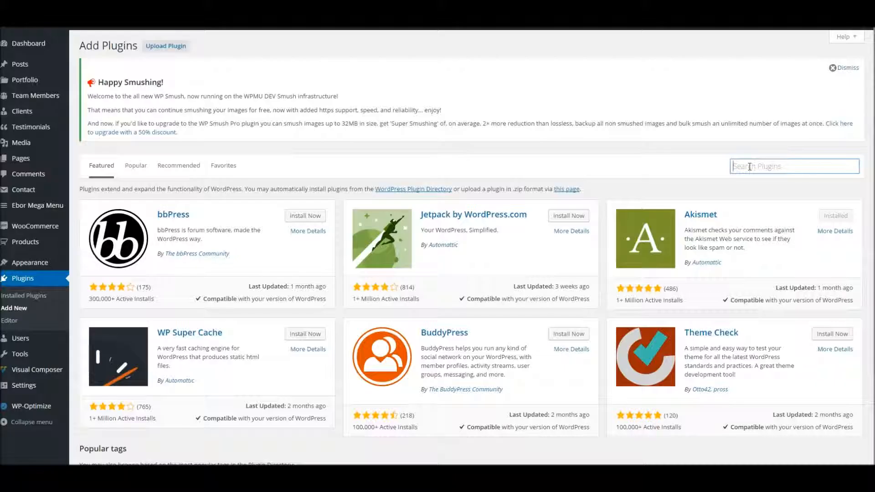
{"action": "type", "text": "z"}
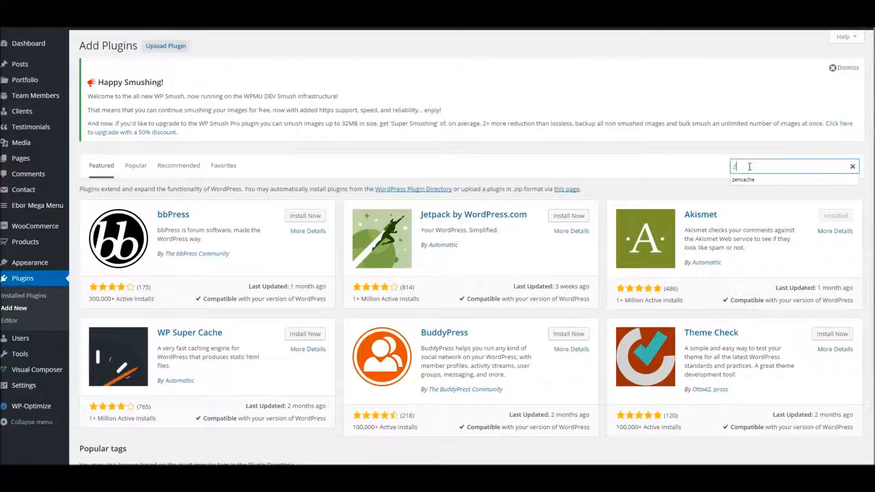
{"action": "key", "text": "Down"}
{"action": "key", "text": "Return"}
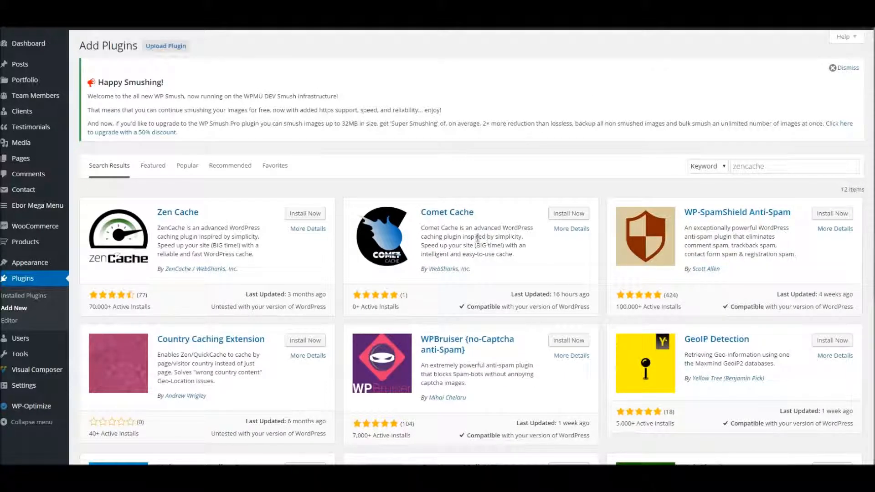
{"action": "left_click", "coordinate": [292, 214]}
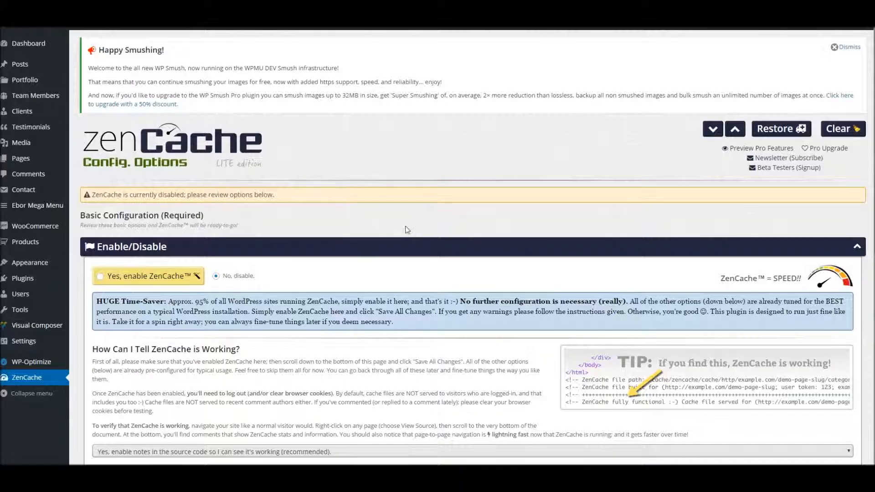
- Enable ZenCache in the Enable/Disable section of its basic configuration
{"action": "scroll", "coordinate": [407, 230], "scroll_direction": "down", "scroll_amount": 2}
{"action": "left_click", "coordinate": [104, 185]}
{"action": "scroll", "coordinate": [273, 205], "scroll_direction": "down", "scroll_amount": 4}
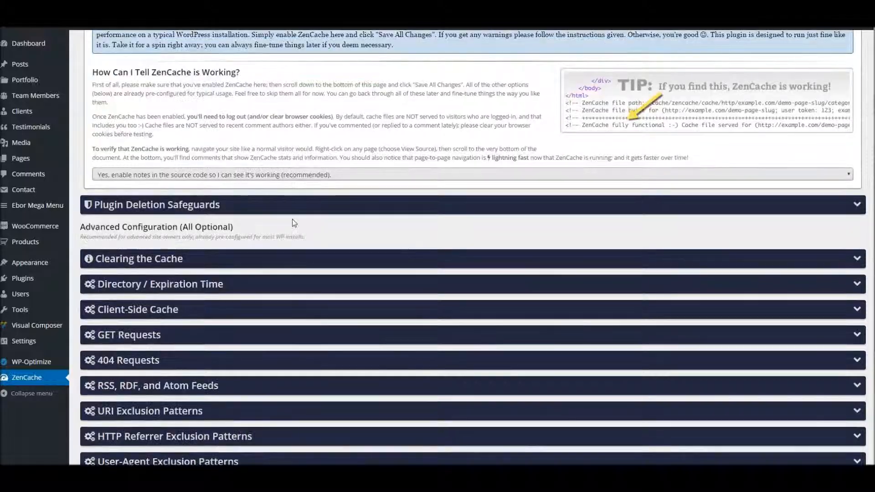
- Allow a client-side browser cache of pages on the site in the Client-Side Cache options and save all ZenCache changes
{"action": "scroll", "coordinate": [294, 223], "scroll_direction": "down", "scroll_amount": 2}
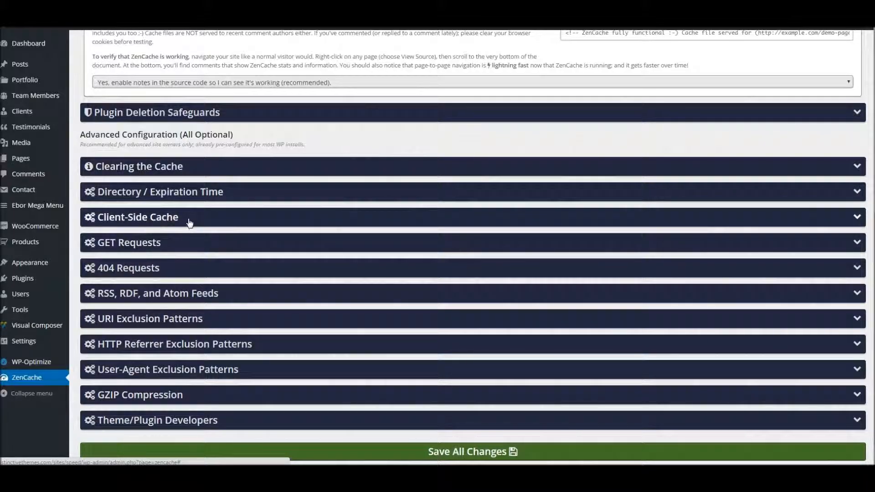
{"action": "left_click", "coordinate": [155, 222]}
{"action": "scroll", "coordinate": [261, 254], "scroll_direction": "down", "scroll_amount": 1}
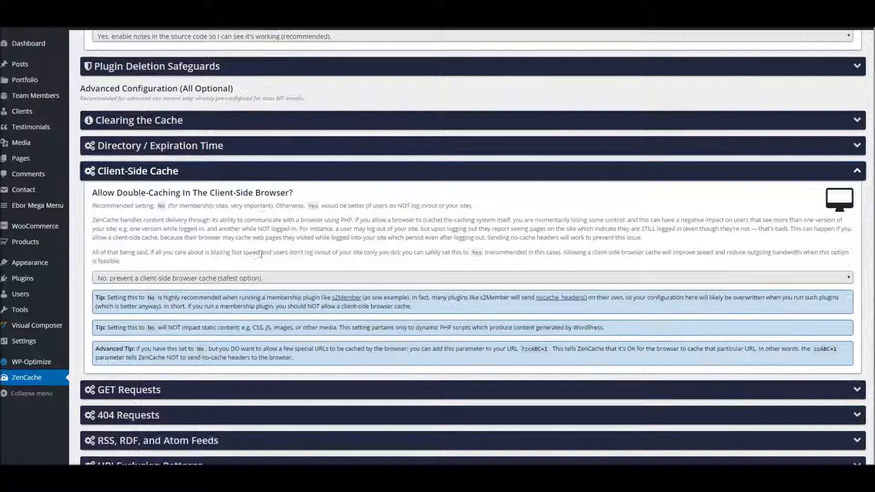
{"action": "left_click", "coordinate": [206, 279]}
{"action": "left_click", "coordinate": [206, 295]}
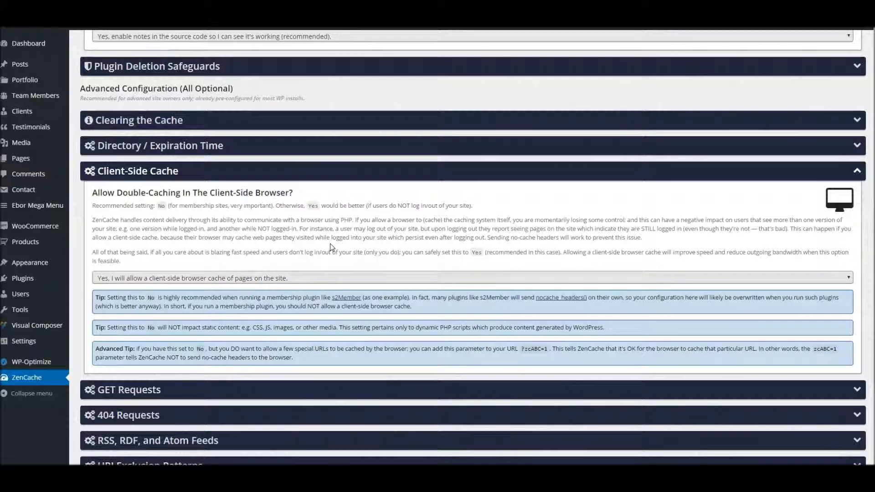
{"action": "scroll", "coordinate": [332, 246], "scroll_direction": "down", "scroll_amount": 4}
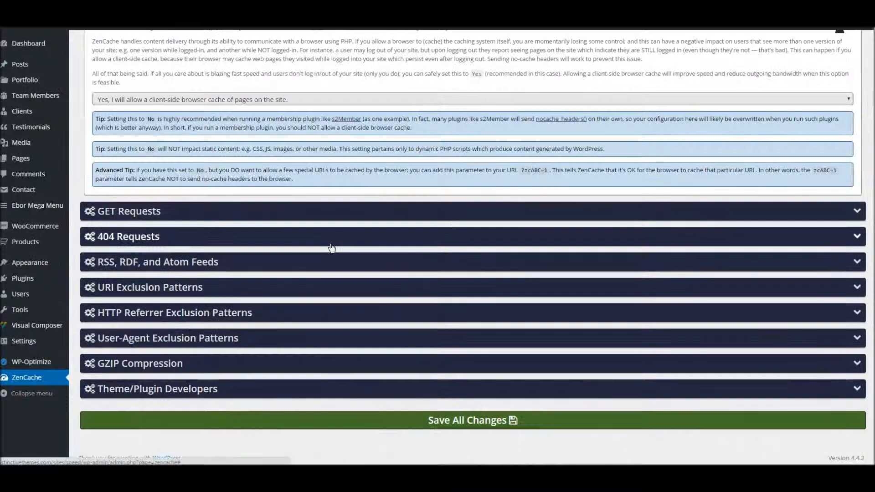
{"action": "left_click", "coordinate": [358, 419]}
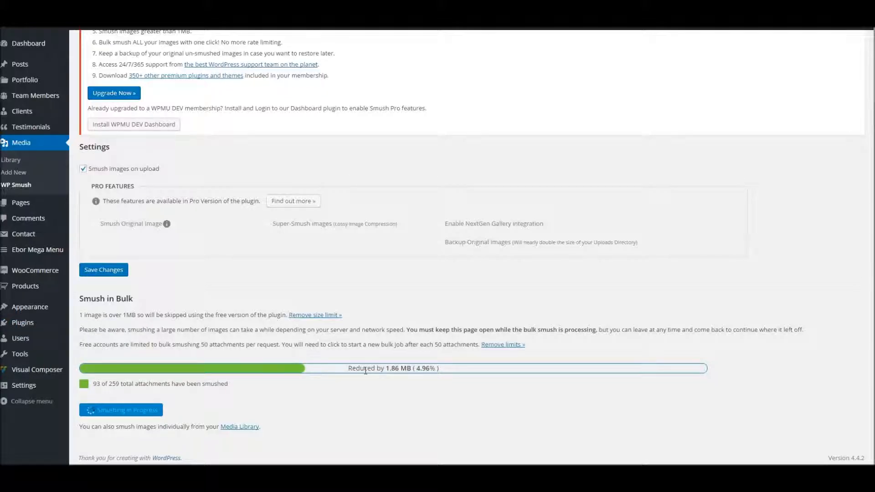
- Highlight the achieved size reduction in the WP Smush bulk progress bar
{"action": "mouse_move", "coordinate": [387, 370]}
{"action": "left_mouse_down"}
{"action": "mouse_move", "coordinate": [409, 370]}
{"action": "mouse_move", "coordinate": [386, 369]}
{"action": "left_mouse_up"}
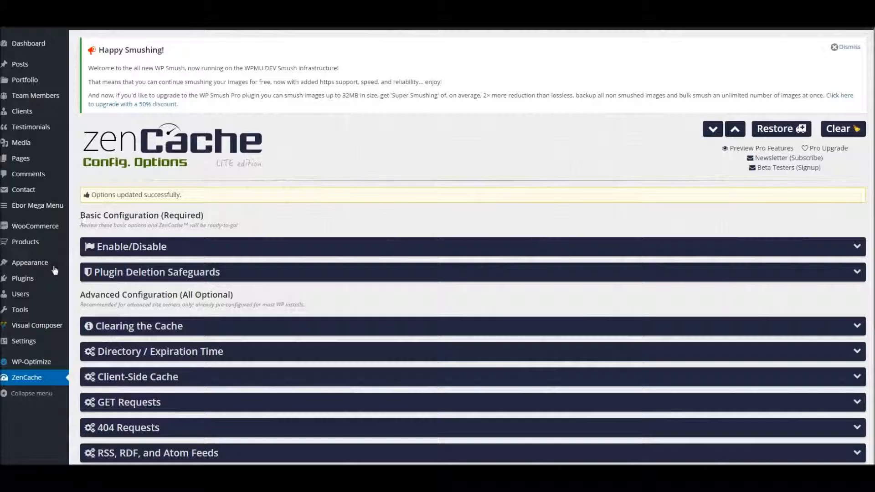
- Search for new plugins with the keyword "ithemes sec"
{"action": "mouse_move", "coordinate": [54, 278]}
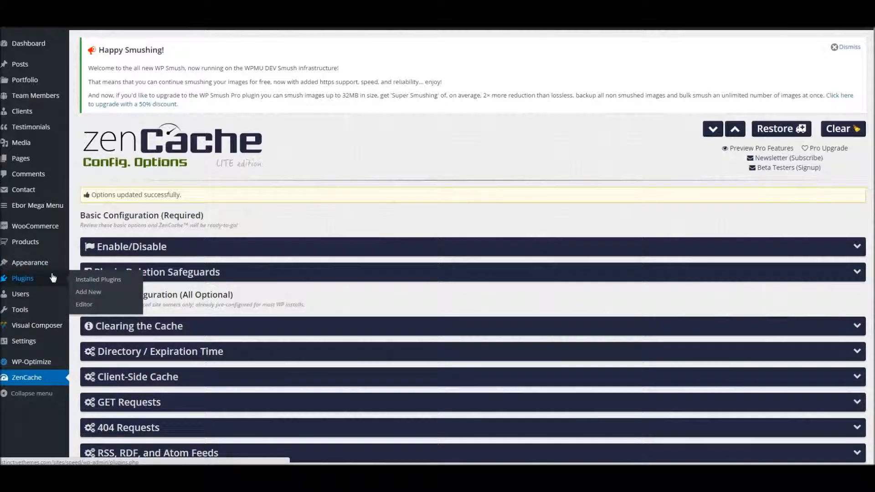
{"action": "left_click", "coordinate": [81, 295]}
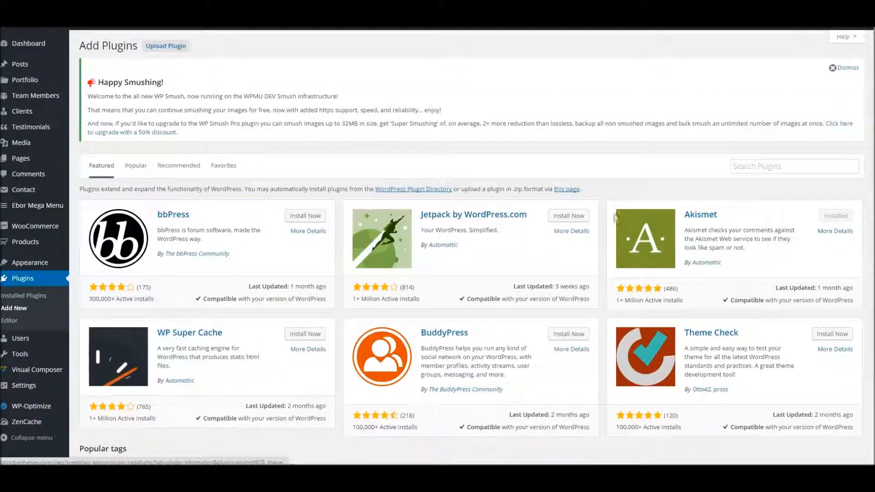
{"action": "left_click", "coordinate": [773, 170]}
{"action": "type", "text": "ithe"}
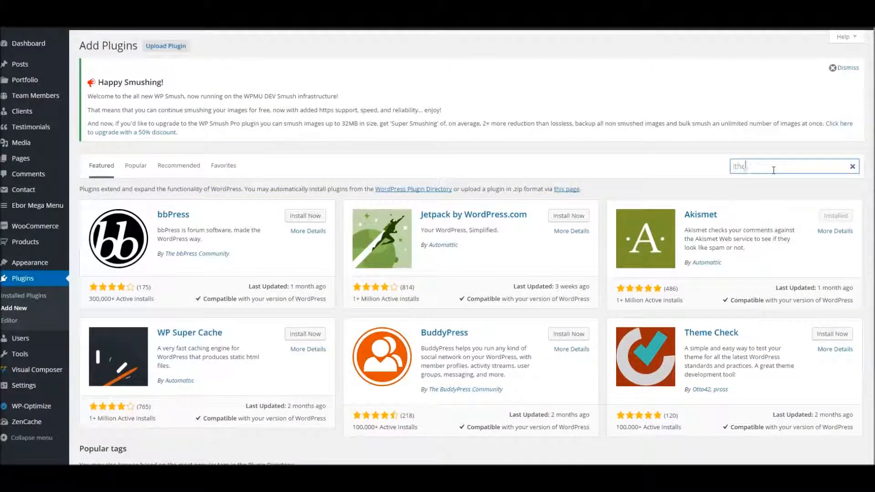
{"action": "type", "text": "mes sec"}
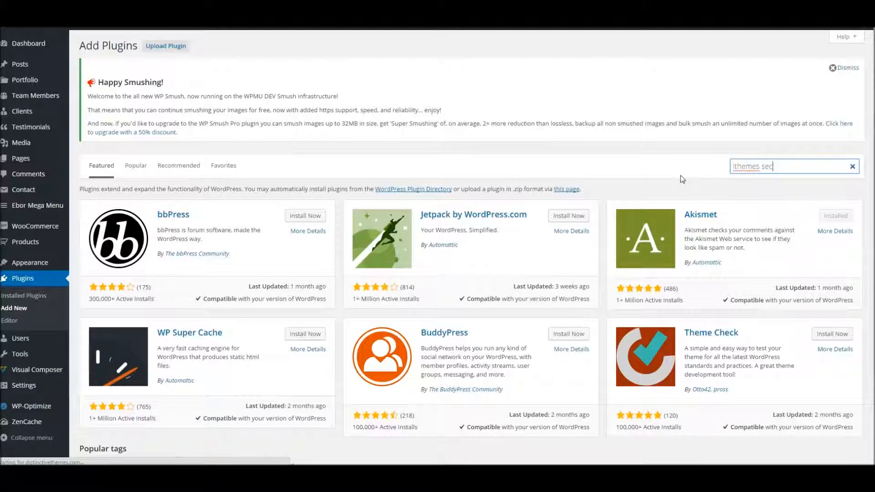
{"action": "key", "text": "Return"}
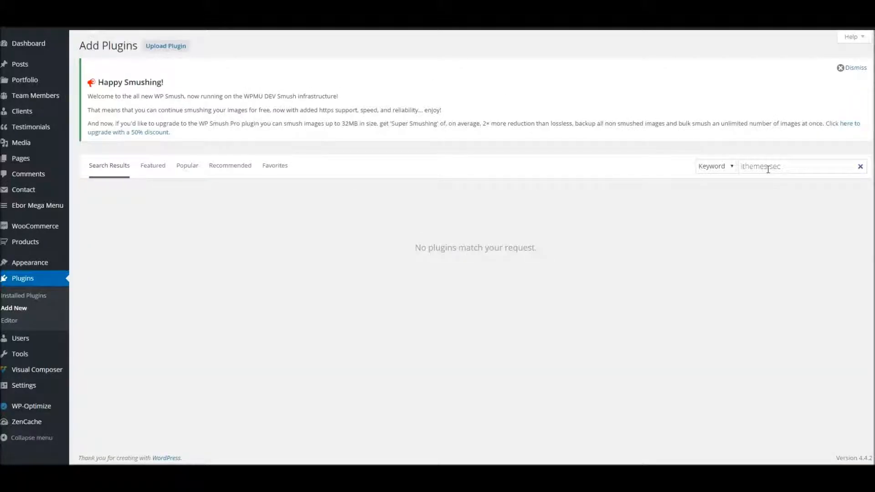
- Shorten the plugin search keyword to "ithemes", and install and activate iThemes Security (formerly Better WP Security)
{"action": "left_click_drag", "start_coordinate": [768, 167], "coordinate": [821, 168]}
{"action": "key", "text": "BackSpace"}
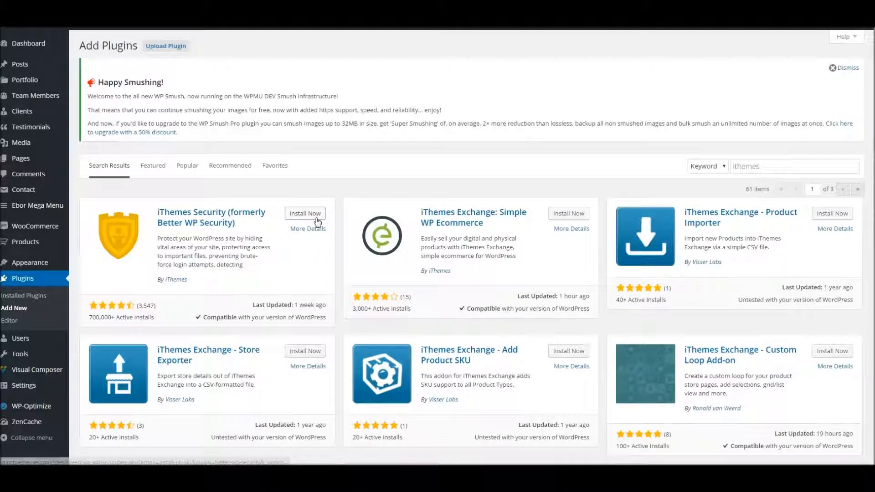
{"action": "left_click", "coordinate": [304, 214]}
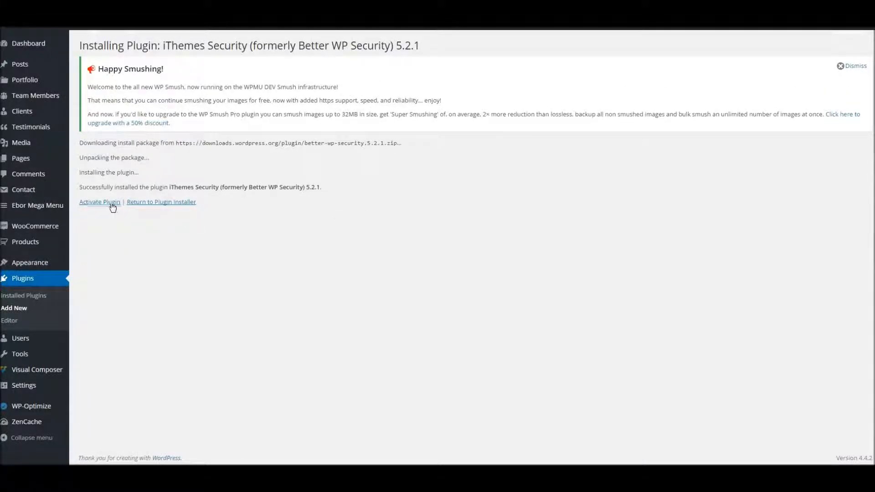
{"action": "left_click", "coordinate": [112, 205]}
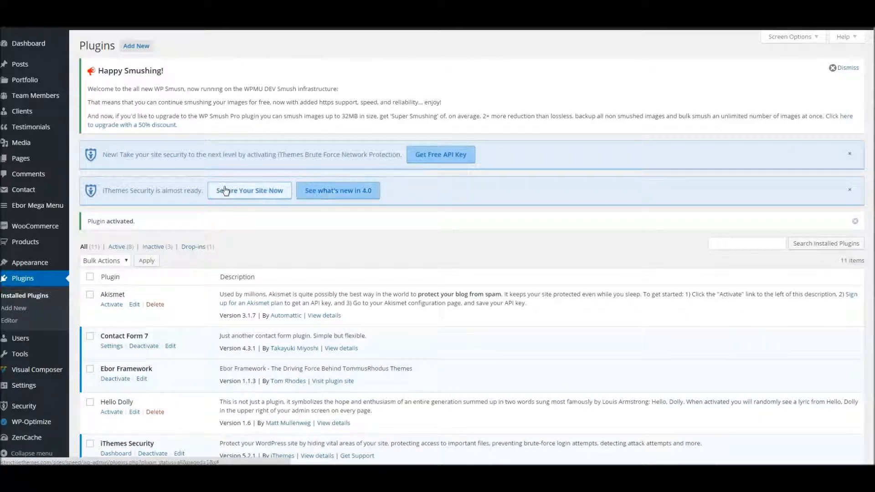
- Start the iThemes Security first steps by making a database backup and allowing automatic file updates
{"action": "left_click", "coordinate": [260, 190]}
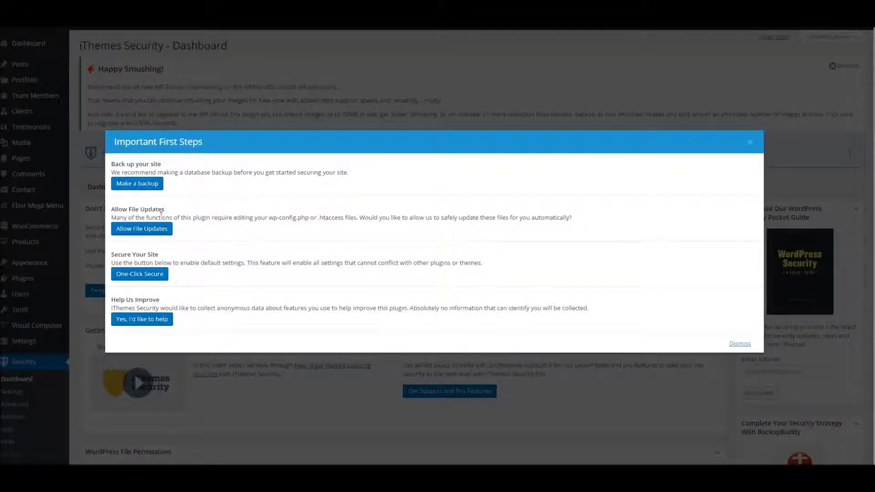
{"action": "left_click", "coordinate": [140, 186]}
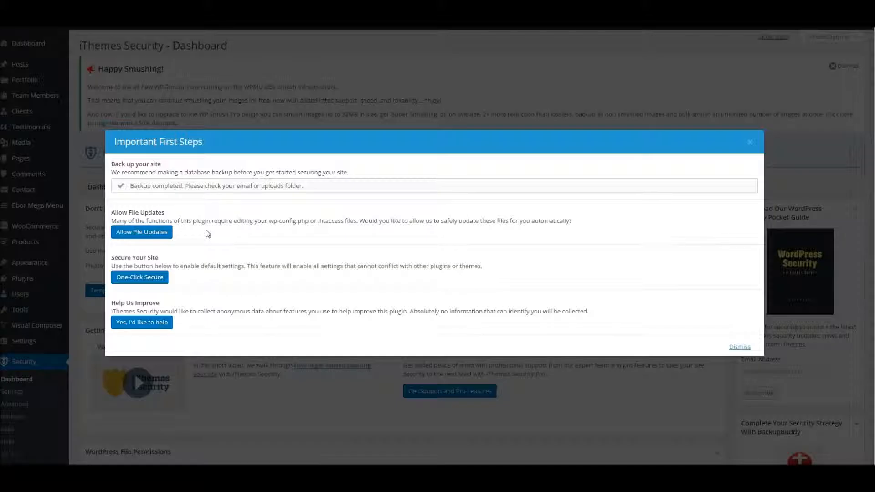
{"action": "left_click", "coordinate": [155, 233]}
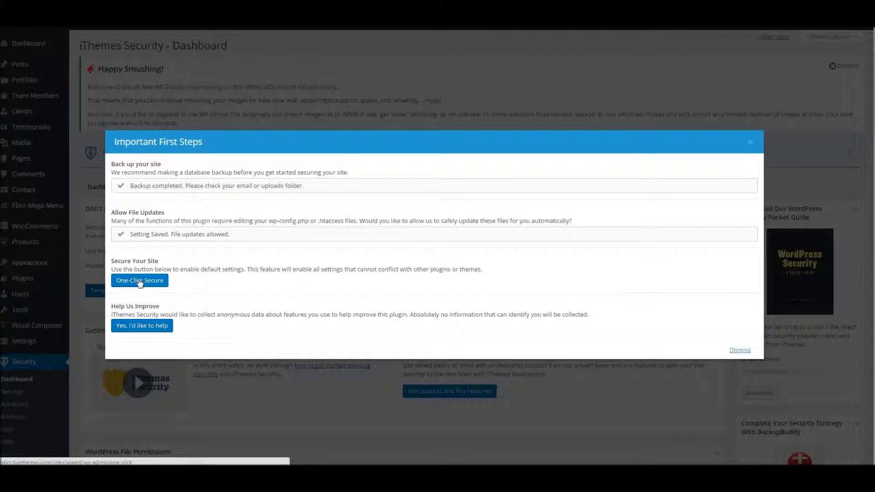
- Secure the site with the one-click default settings, agree to anonymous data collection and close the first-steps dialog
{"action": "left_click", "coordinate": [140, 282]}
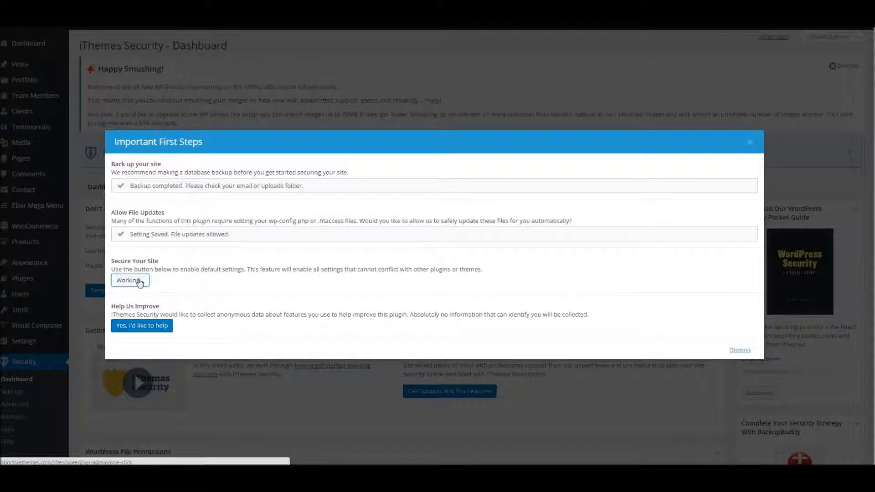
{"action": "left_click", "coordinate": [147, 332]}
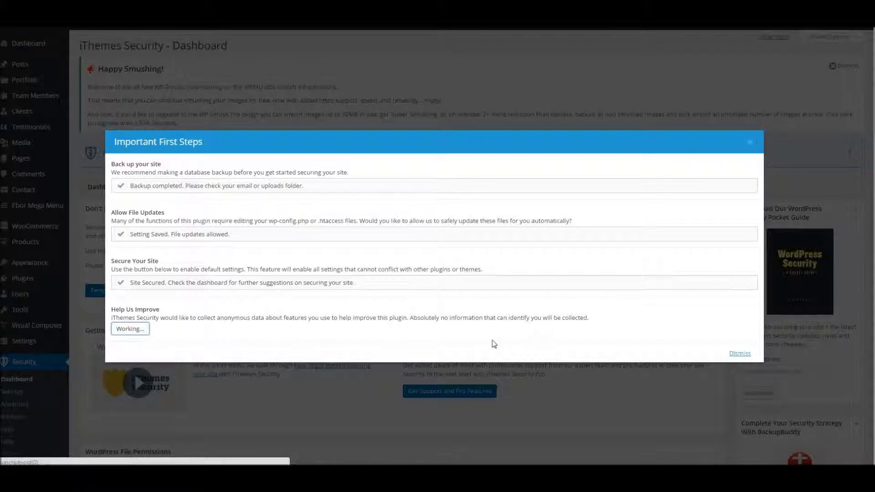
{"action": "left_click", "coordinate": [740, 353]}
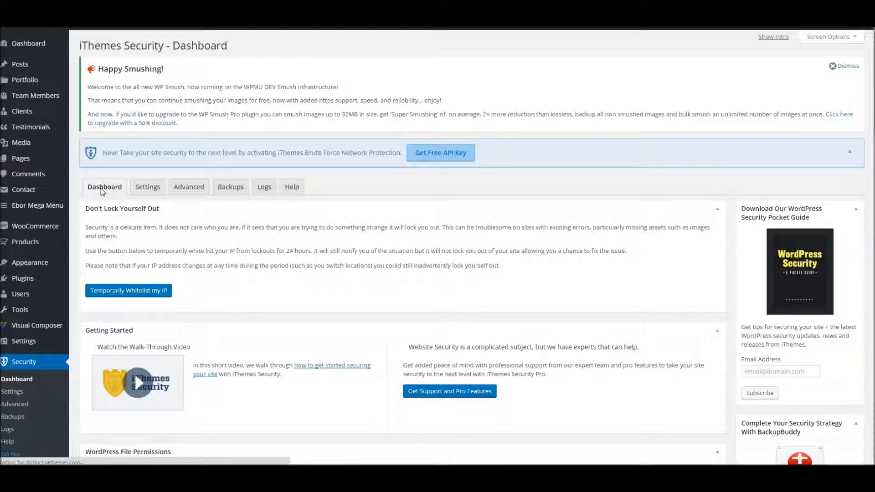
- Examine the WordPress file permissions and system information on the iThemes Security dashboard
{"action": "scroll", "coordinate": [183, 230], "scroll_direction": "down", "scroll_amount": 5}
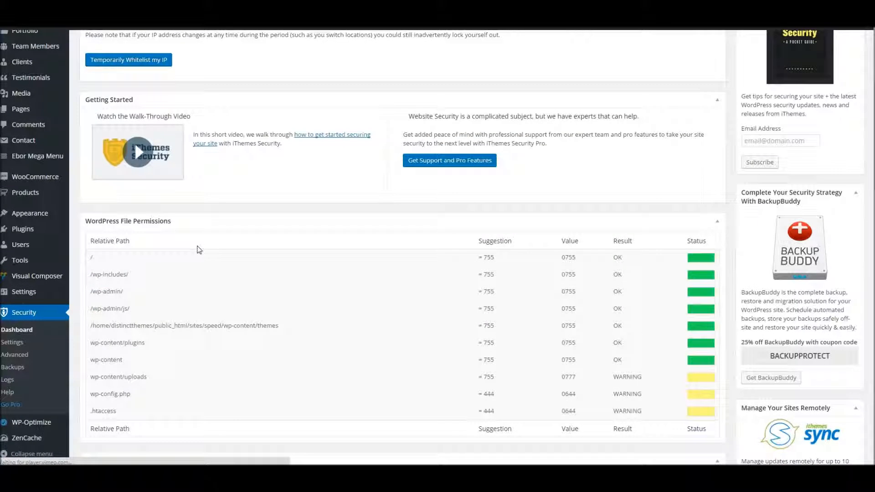
{"action": "scroll", "coordinate": [199, 250], "scroll_direction": "down", "scroll_amount": 5}
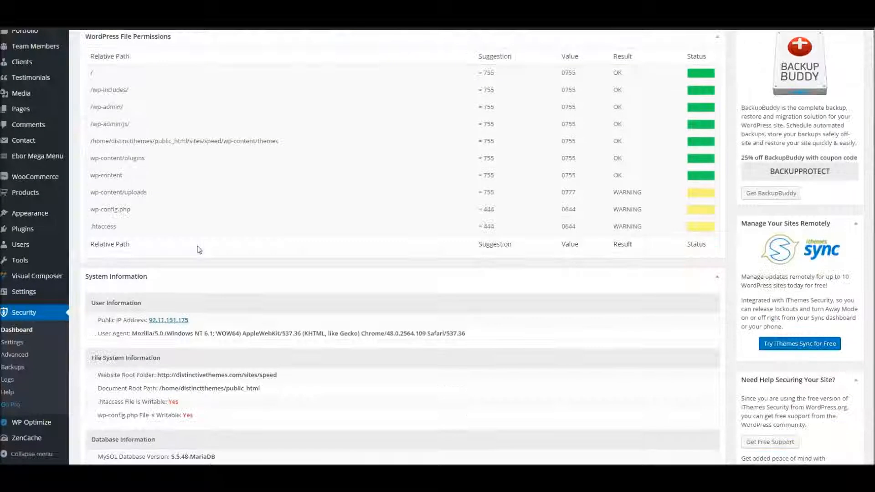
{"action": "scroll", "coordinate": [200, 250], "scroll_direction": "up", "scroll_amount": 2}
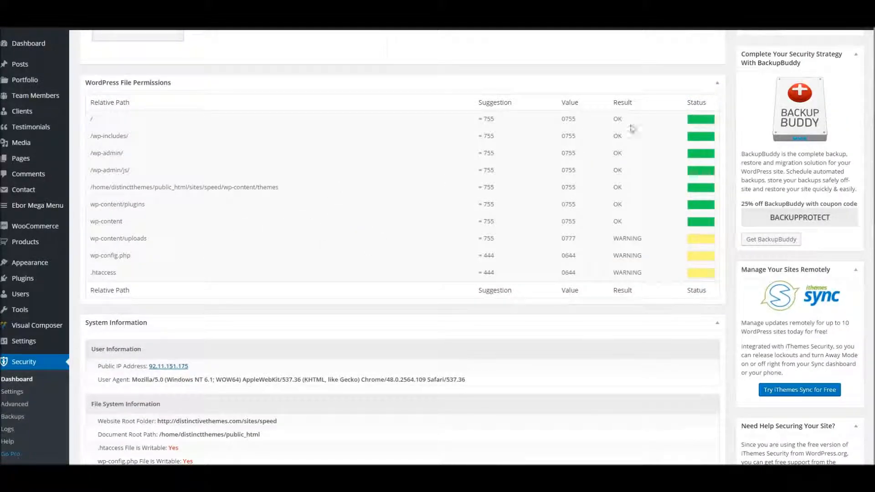
{"action": "scroll", "coordinate": [473, 224], "scroll_direction": "down", "scroll_amount": 7}
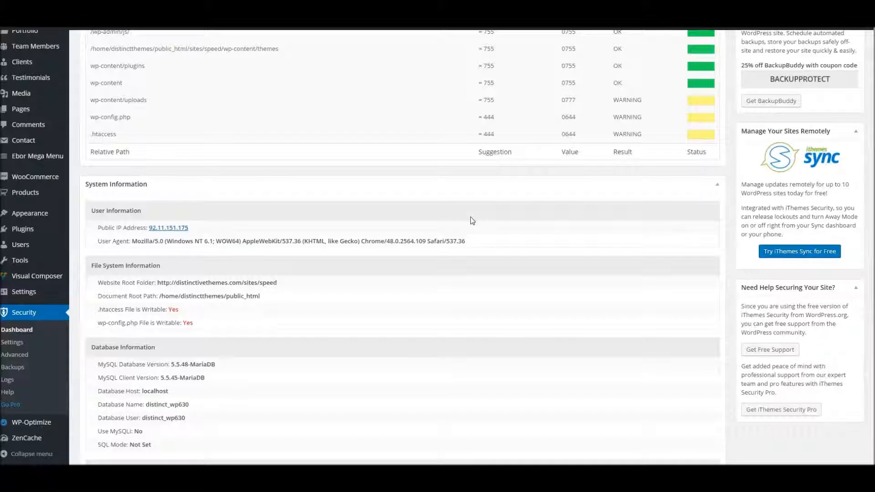
{"action": "scroll", "coordinate": [451, 240], "scroll_direction": "down", "scroll_amount": 5}
{"action": "scroll", "coordinate": [421, 242], "scroll_direction": "up", "scroll_amount": 9}
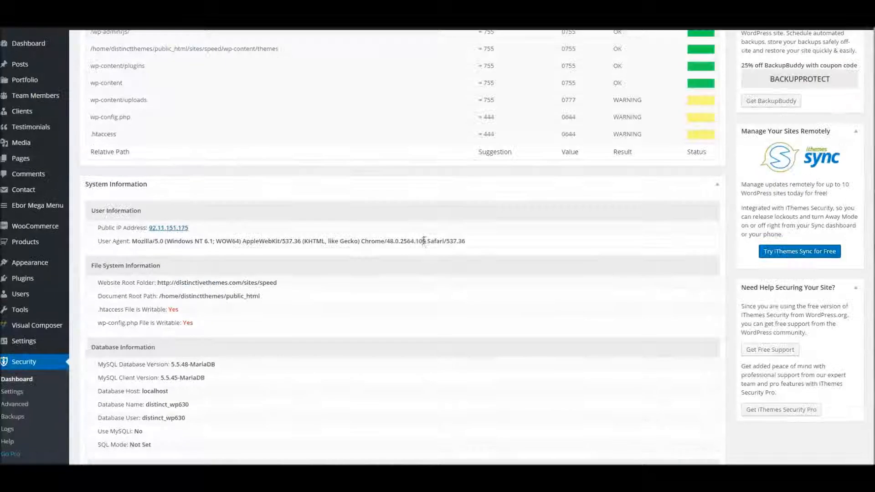
- Look through the iThemes Security settings, from the global and lockout options to banned users, brute force protection, backups and system tweaks
{"action": "left_click", "coordinate": [27, 393]}
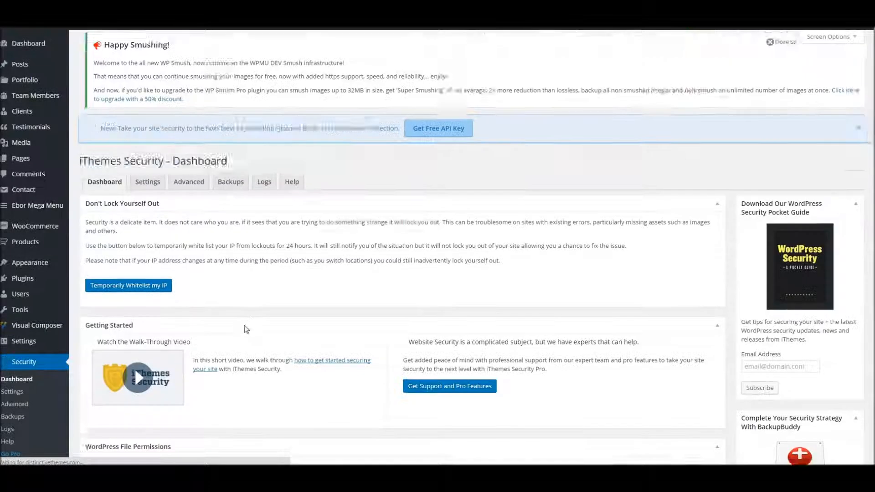
{"action": "left_click", "coordinate": [143, 191]}
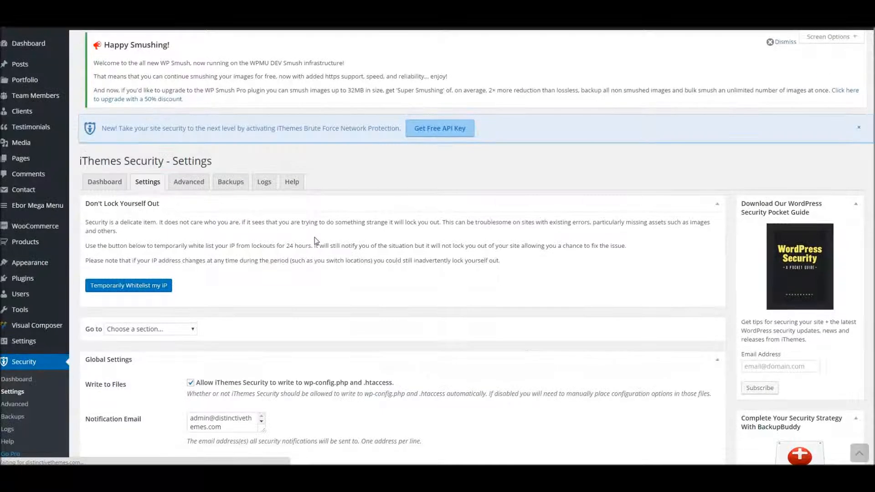
{"action": "scroll", "coordinate": [406, 261], "scroll_direction": "down", "scroll_amount": 7}
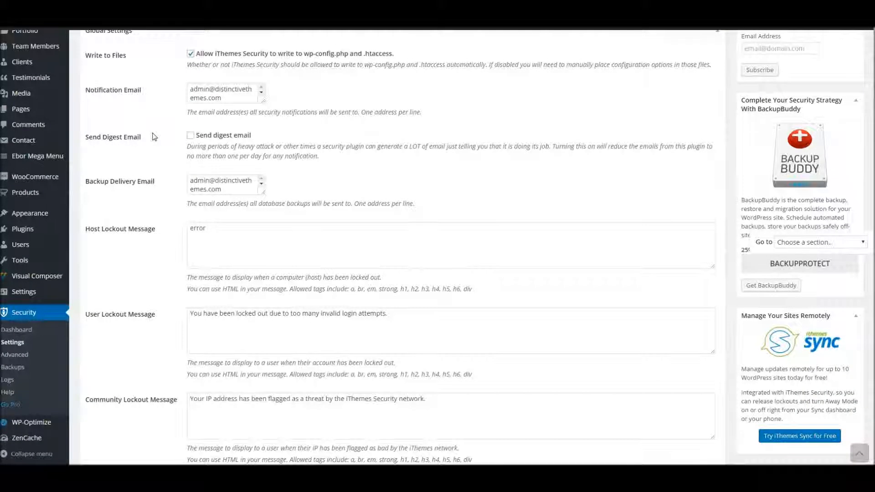
{"action": "scroll", "coordinate": [153, 133], "scroll_direction": "up", "scroll_amount": 2}
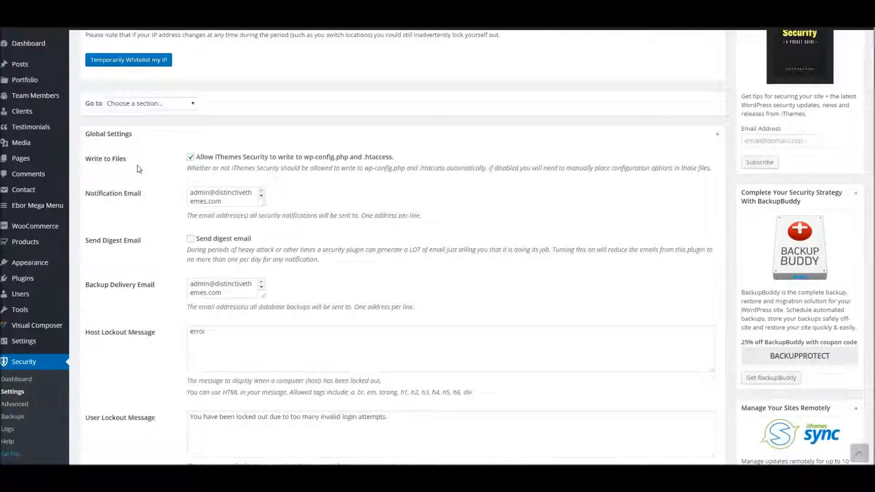
{"action": "scroll", "coordinate": [137, 167], "scroll_direction": "down", "scroll_amount": 6}
{"action": "scroll", "coordinate": [136, 171], "scroll_direction": "down", "scroll_amount": 1}
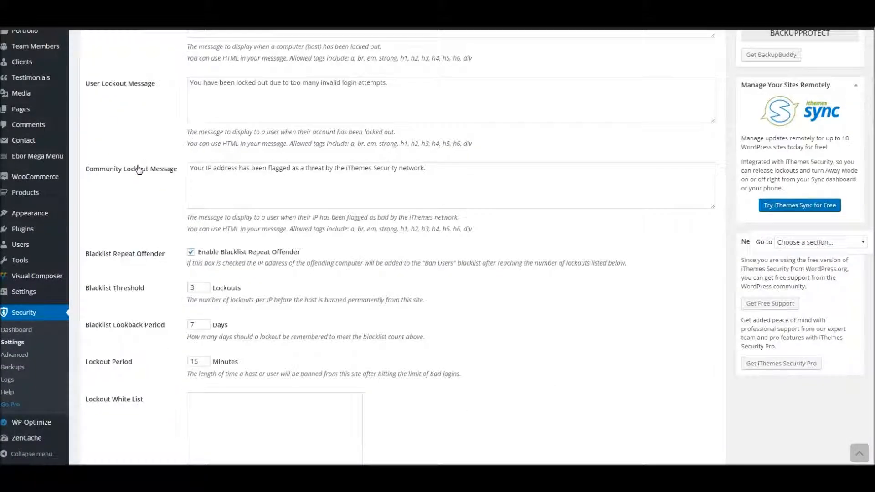
{"action": "scroll", "coordinate": [197, 217], "scroll_direction": "down", "scroll_amount": 2}
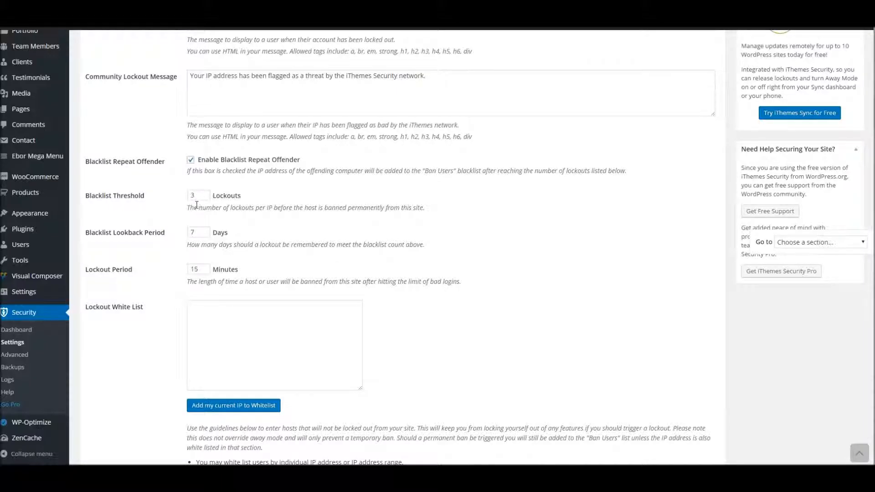
{"action": "scroll", "coordinate": [177, 182], "scroll_direction": "down", "scroll_amount": 4}
{"action": "scroll", "coordinate": [228, 221], "scroll_direction": "down", "scroll_amount": 14}
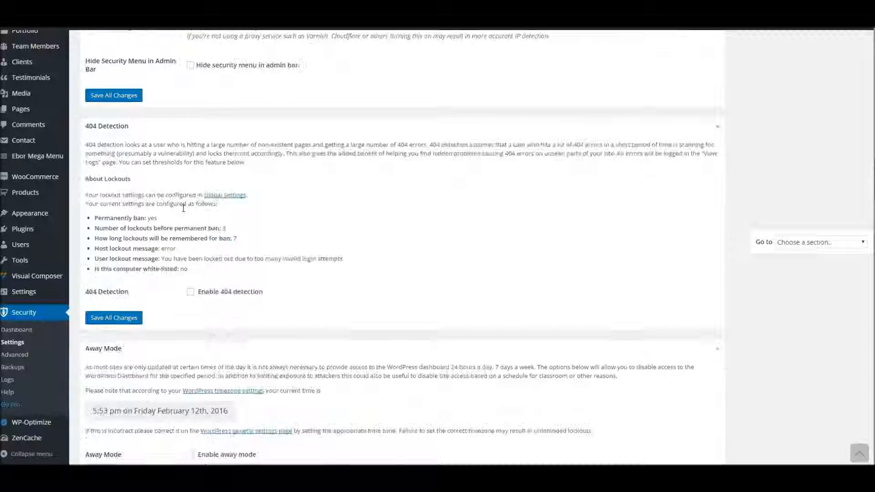
{"action": "scroll", "coordinate": [150, 202], "scroll_direction": "down", "scroll_amount": 6}
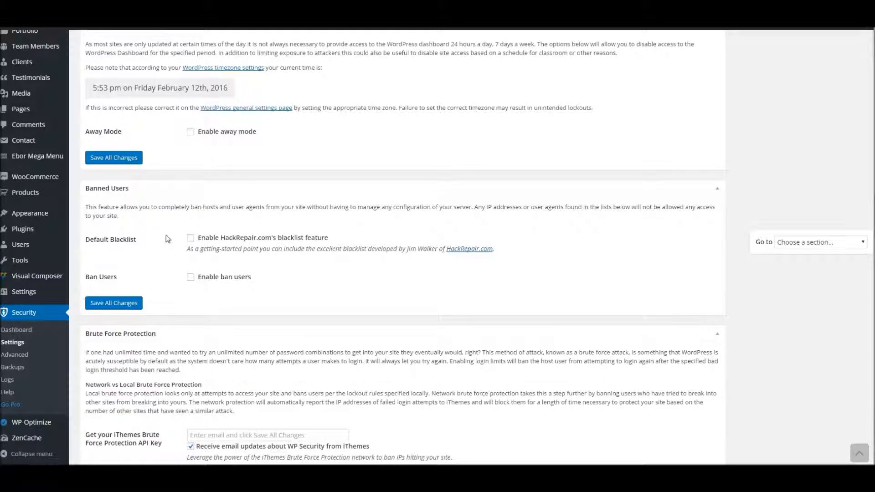
{"action": "scroll", "coordinate": [167, 237], "scroll_direction": "down", "scroll_amount": 4}
{"action": "scroll", "coordinate": [167, 234], "scroll_direction": "down", "scroll_amount": 3}
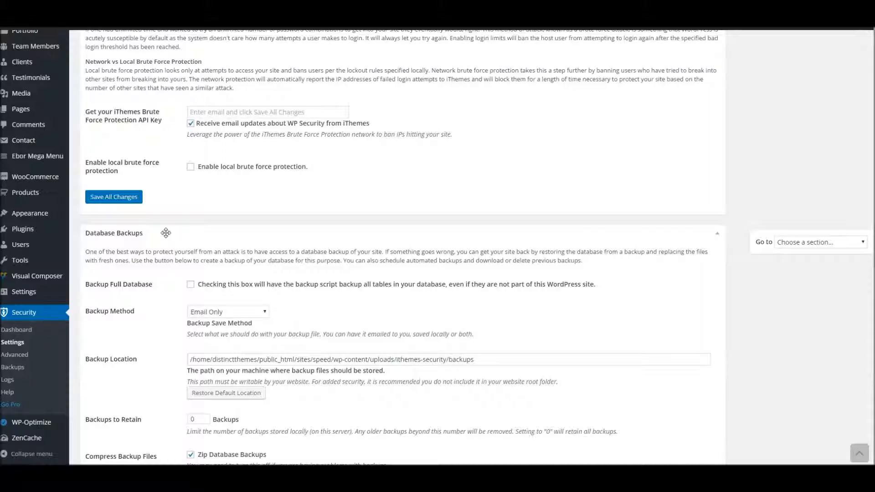
{"action": "scroll", "coordinate": [166, 235], "scroll_direction": "down", "scroll_amount": 4}
{"action": "scroll", "coordinate": [167, 235], "scroll_direction": "down", "scroll_amount": 15}
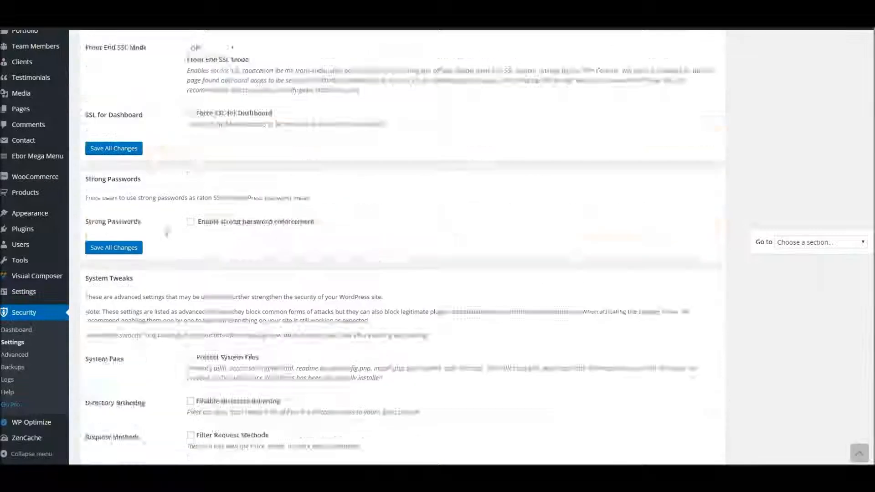
{"action": "scroll", "coordinate": [167, 235], "scroll_direction": "up", "scroll_amount": 20}
{"action": "scroll", "coordinate": [167, 234], "scroll_direction": "up", "scroll_amount": 20}
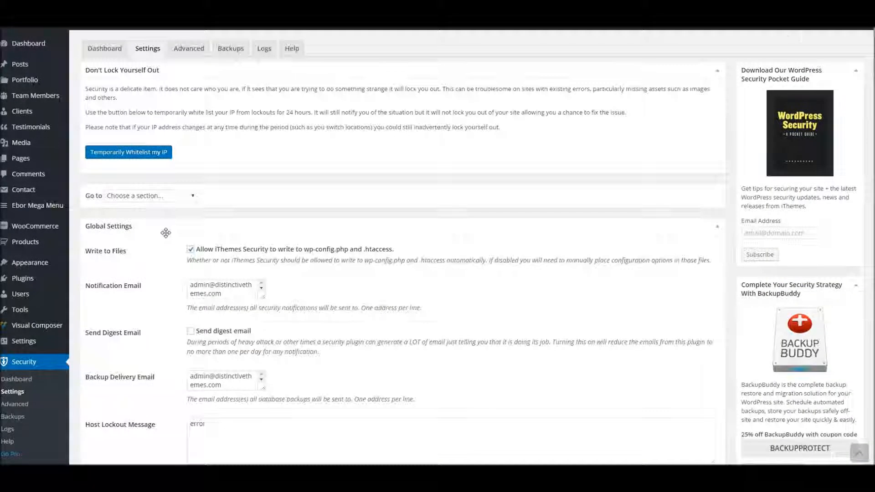
{"action": "scroll", "coordinate": [166, 233], "scroll_direction": "up", "scroll_amount": 3}
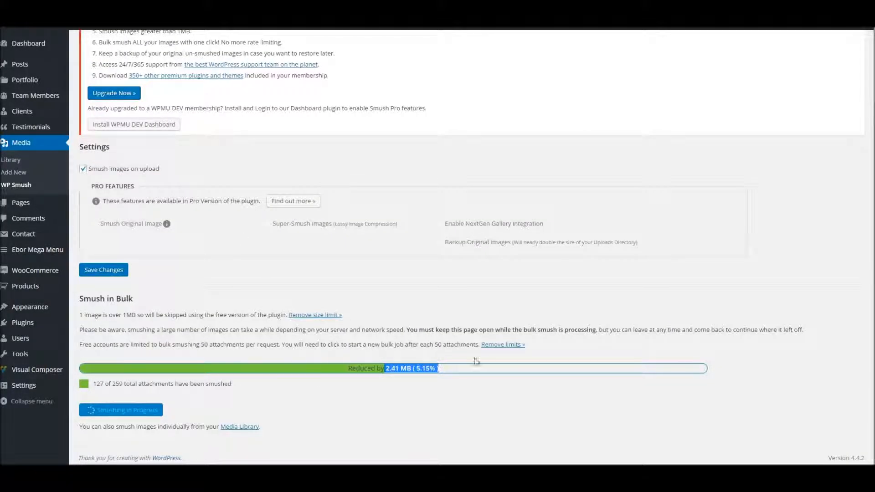
- Clear the text highlight on the WP Smush page and check the bulk smush progress
{"action": "left_click", "coordinate": [300, 342]}
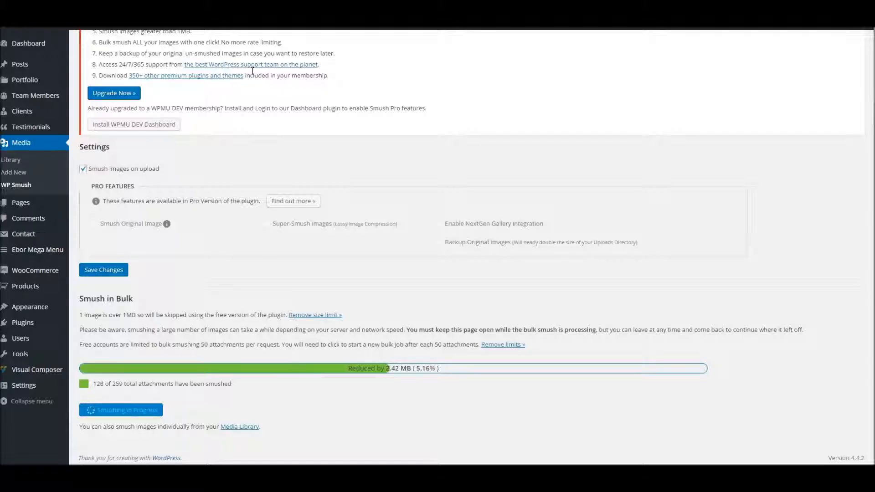